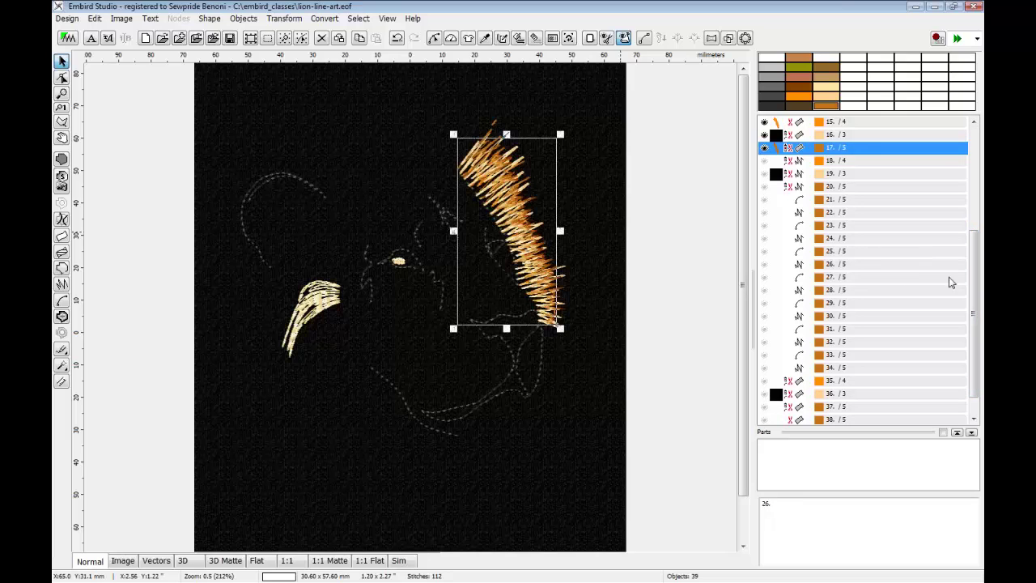
- Hide objects 16, 15 and 17 in the upper part of the lion's right-hand mane strip
scroll(977, 294, "up", 1)
scroll(978, 294, "up", 3)
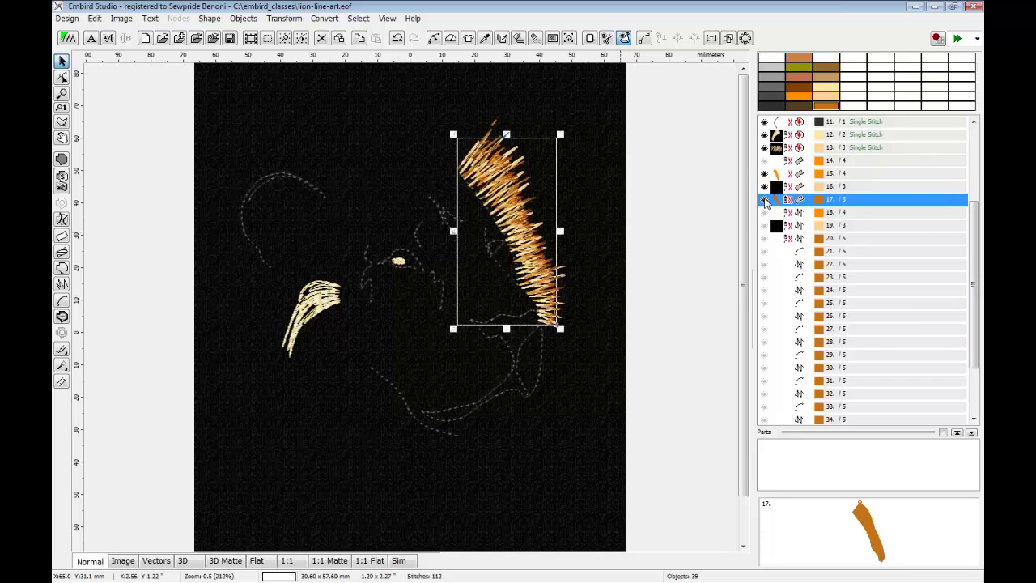
left_click(61, 93)
left_click_drag(446, 121, 530, 214)
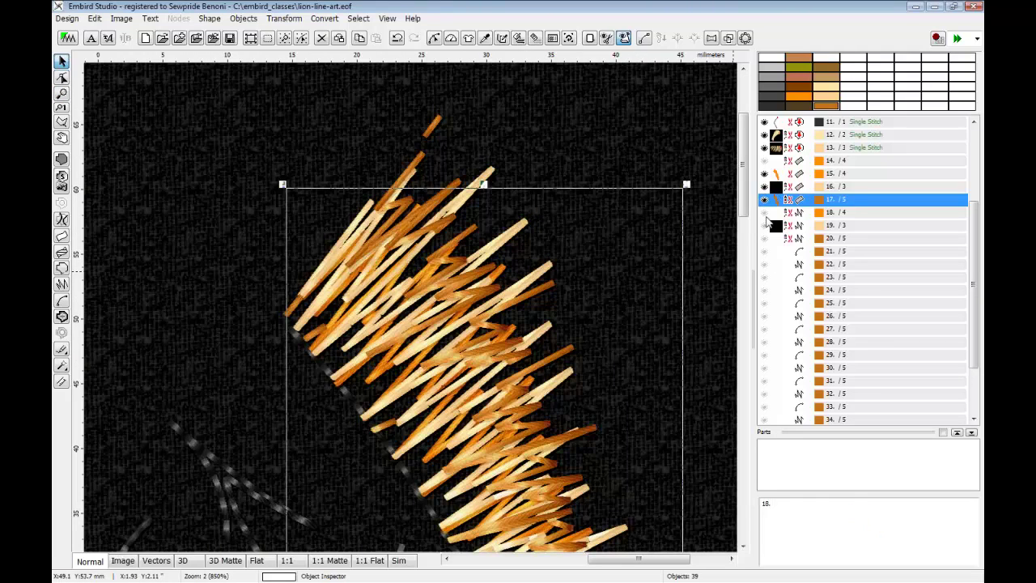
left_click(765, 188)
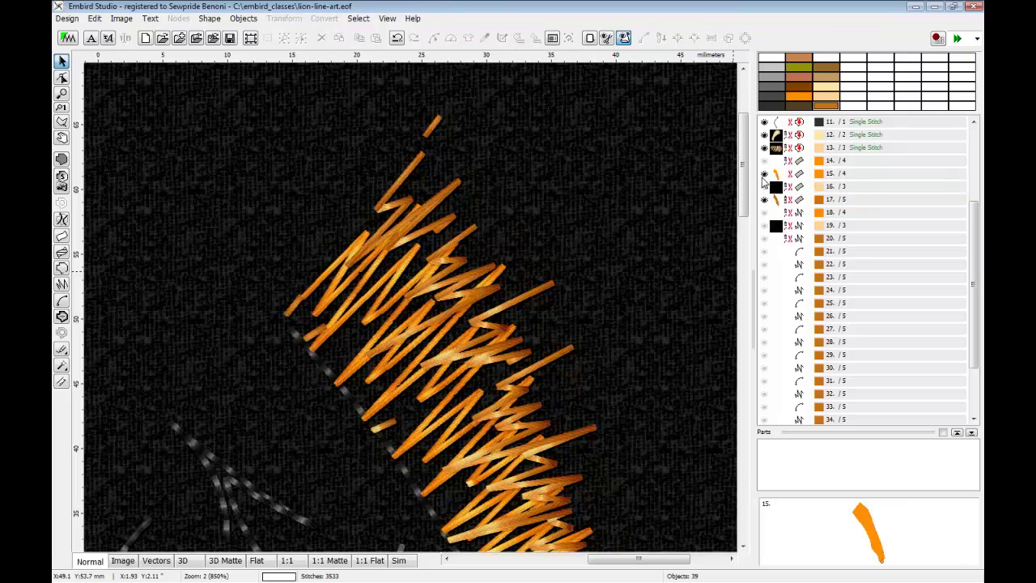
left_click(764, 174)
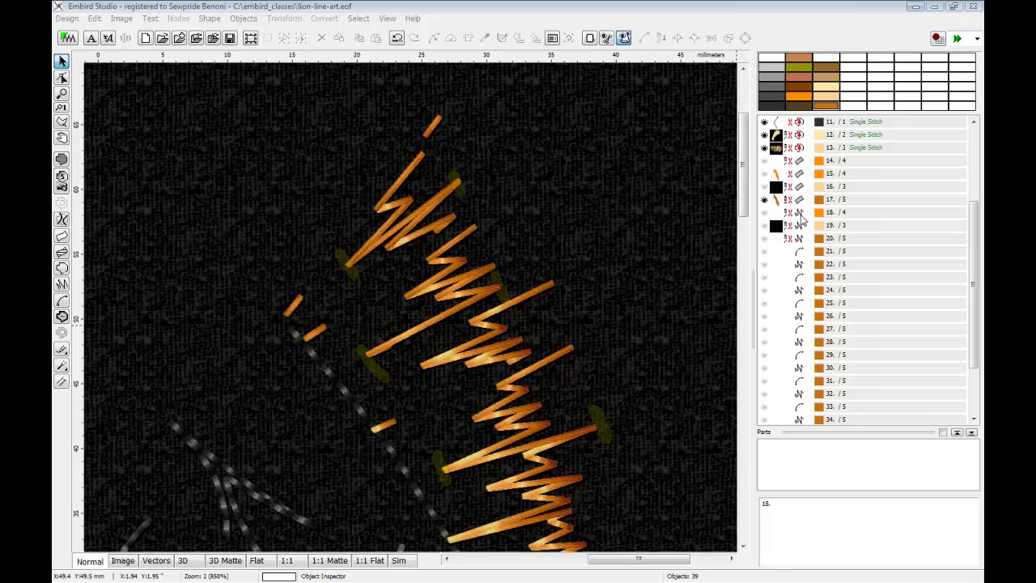
left_click(764, 199)
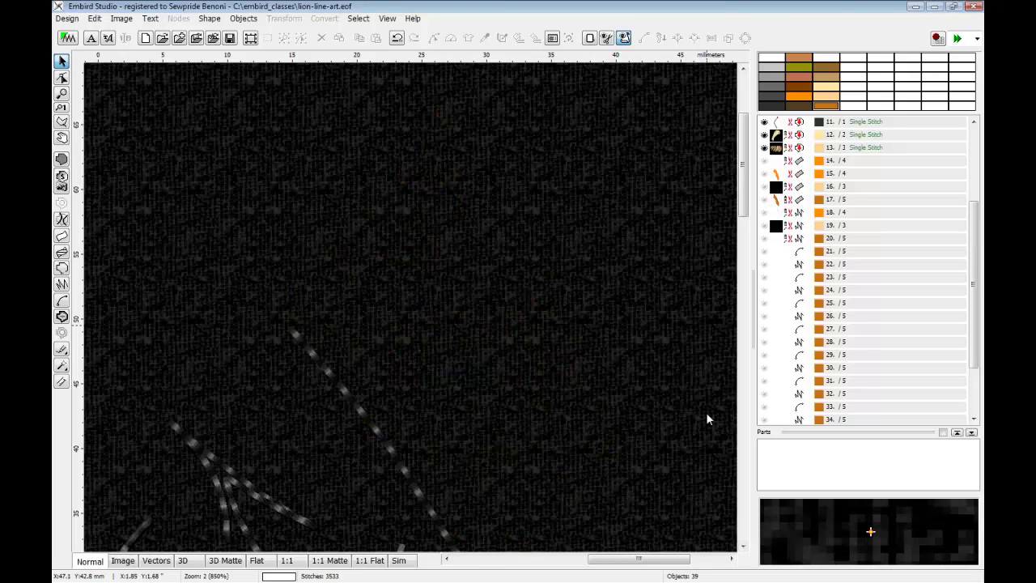
- Show objects 20 through 31, the separate outline and connection pieces of the dark orange mane layer
left_click(765, 240)
left_click(764, 252)
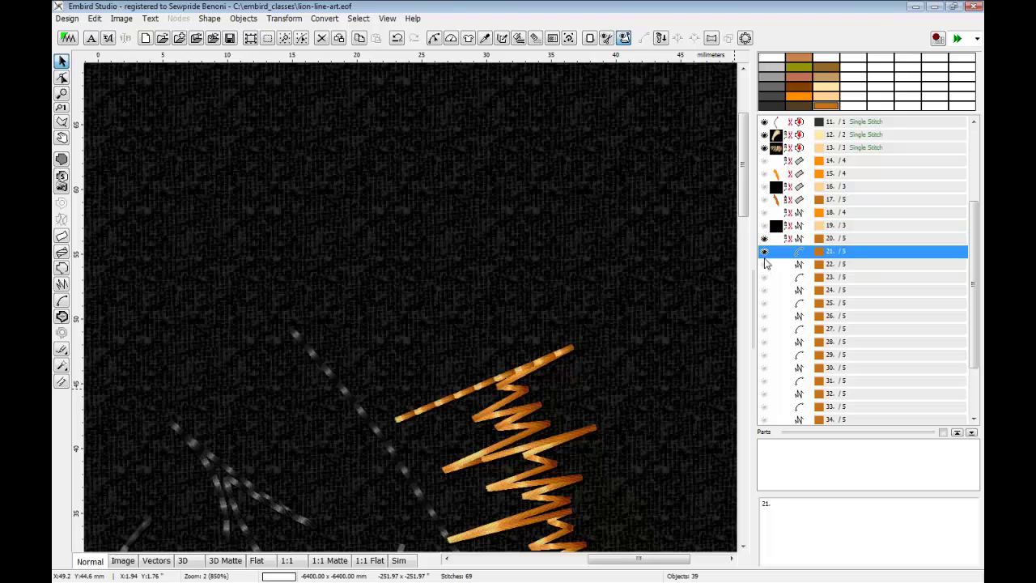
left_click(765, 265)
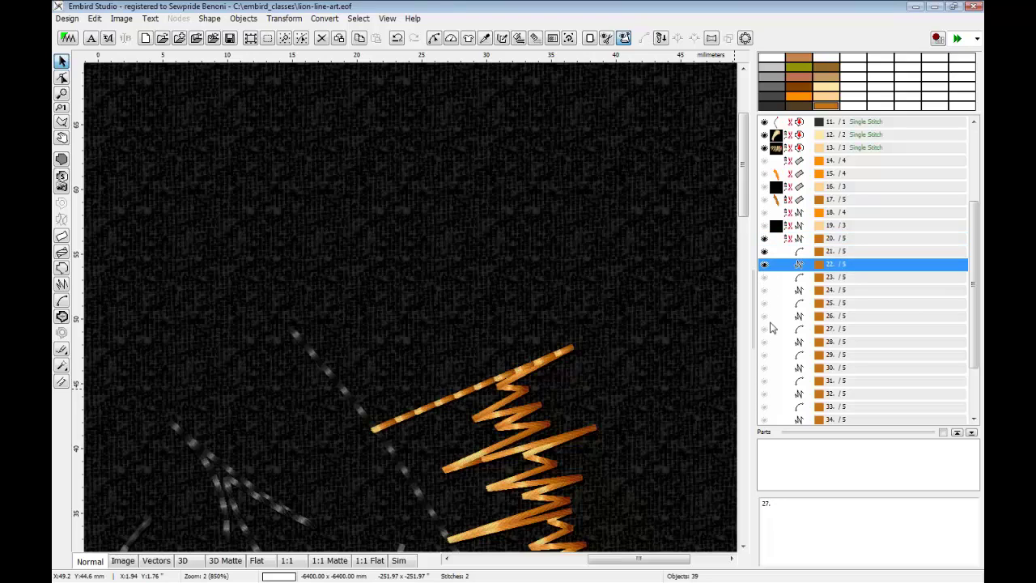
left_click(764, 277)
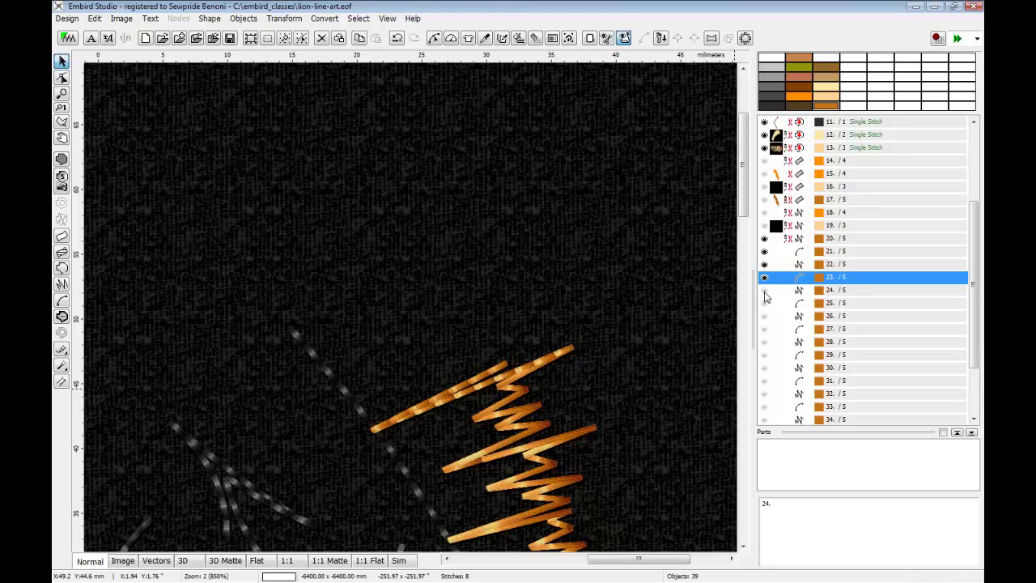
left_click(764, 291)
left_click(764, 304)
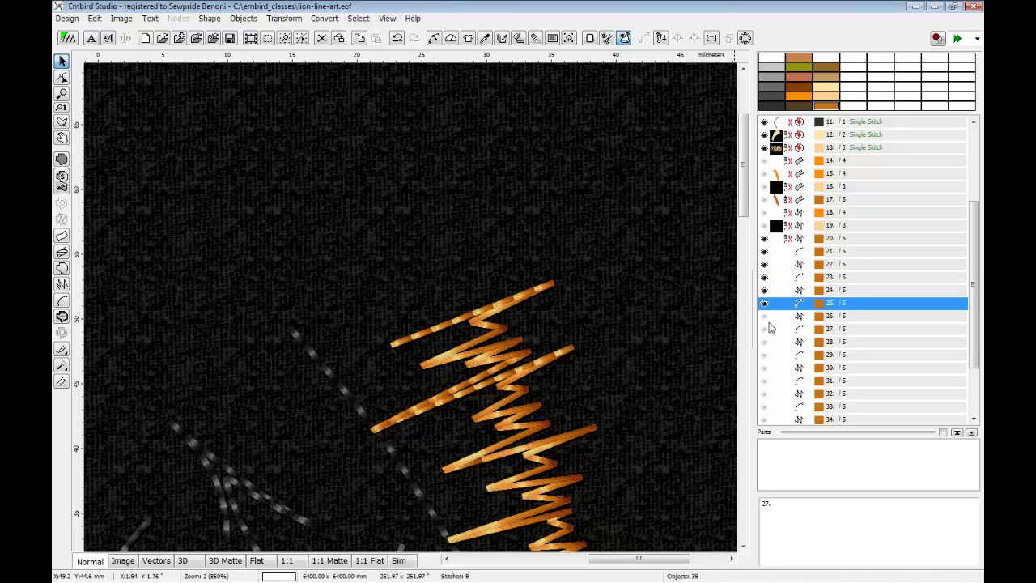
left_click(765, 316)
left_click(764, 330)
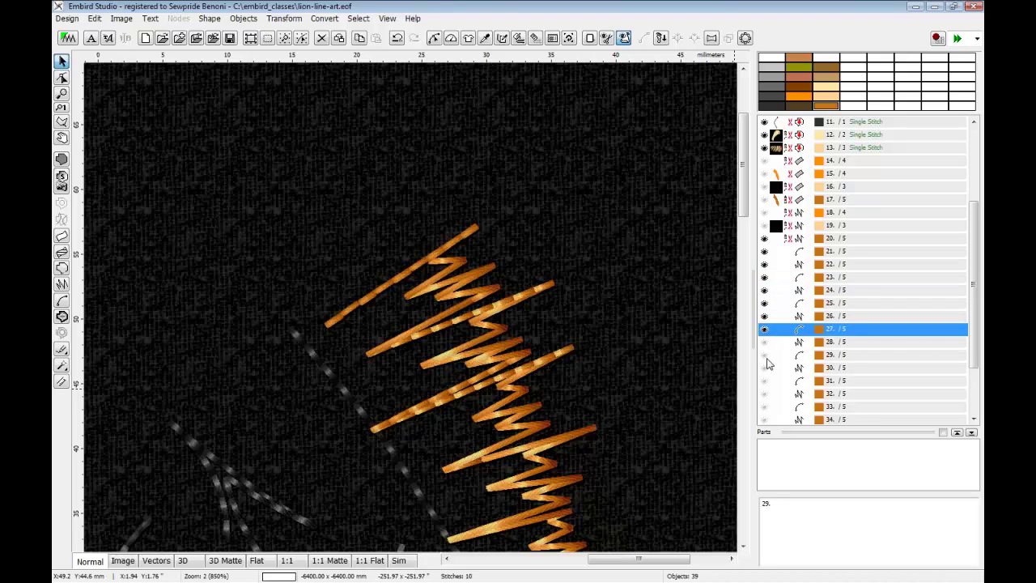
left_click(764, 342)
left_click(764, 355)
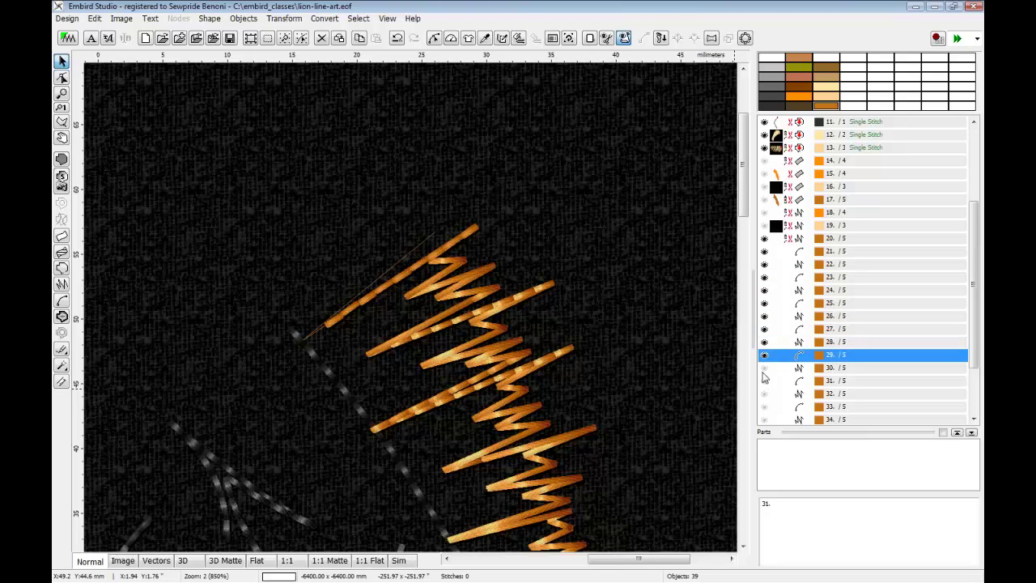
left_click(764, 368)
left_click(764, 381)
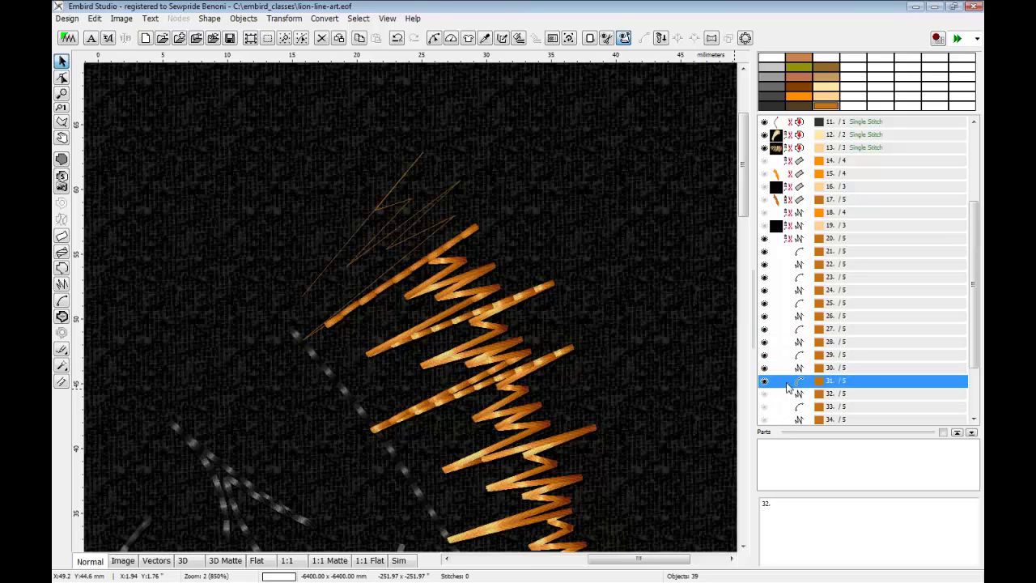
- Generate stitches for connection object 31 and outline object 30 at the tip of the mane strip
right_click(788, 383)
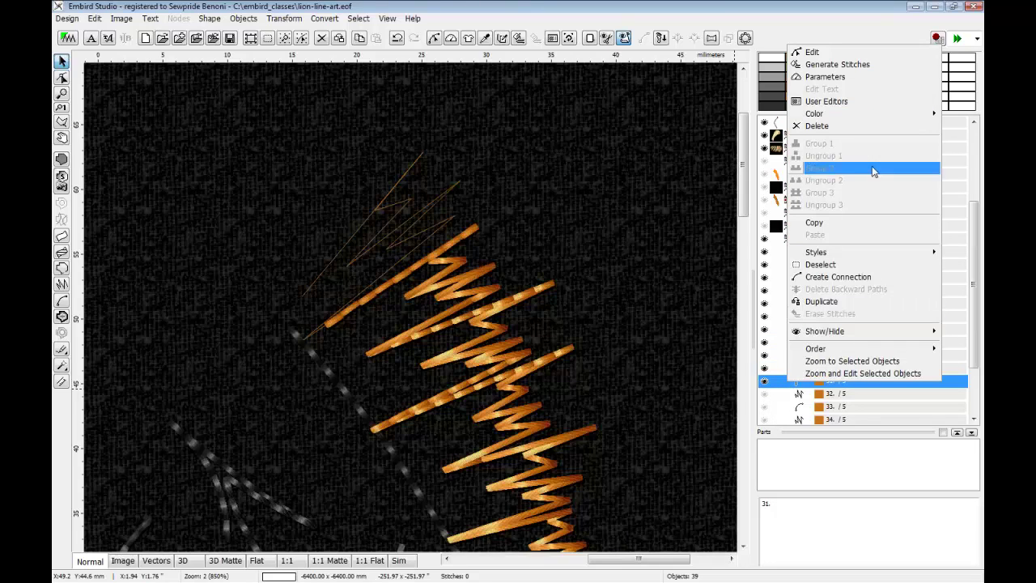
left_click(838, 64)
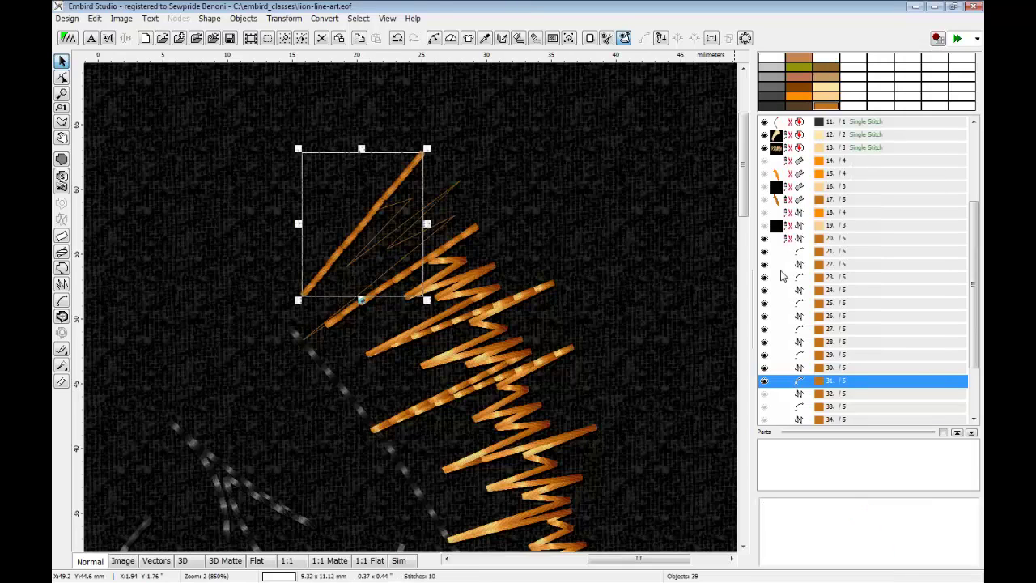
left_click(802, 369)
right_click(804, 374)
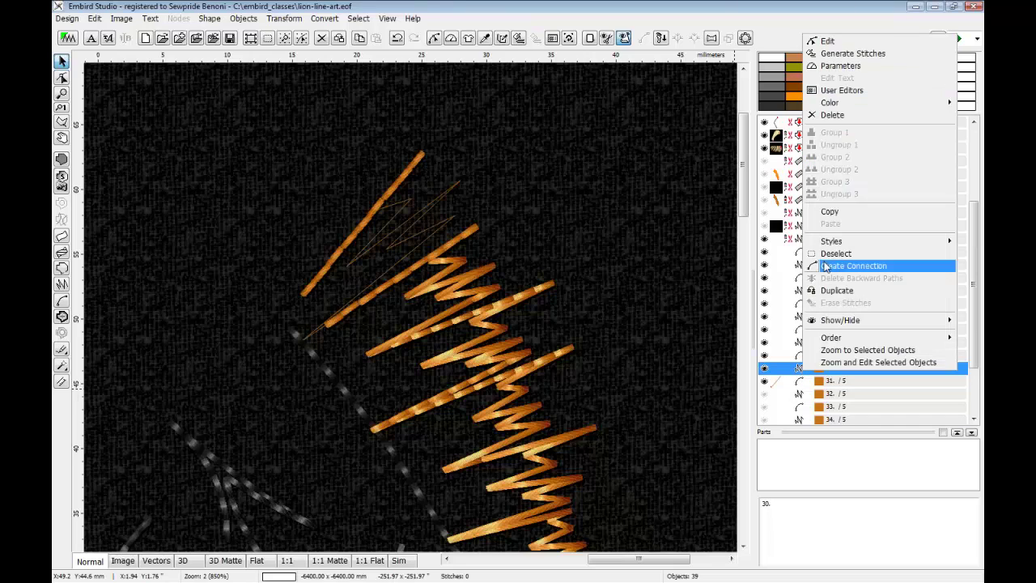
left_click(858, 54)
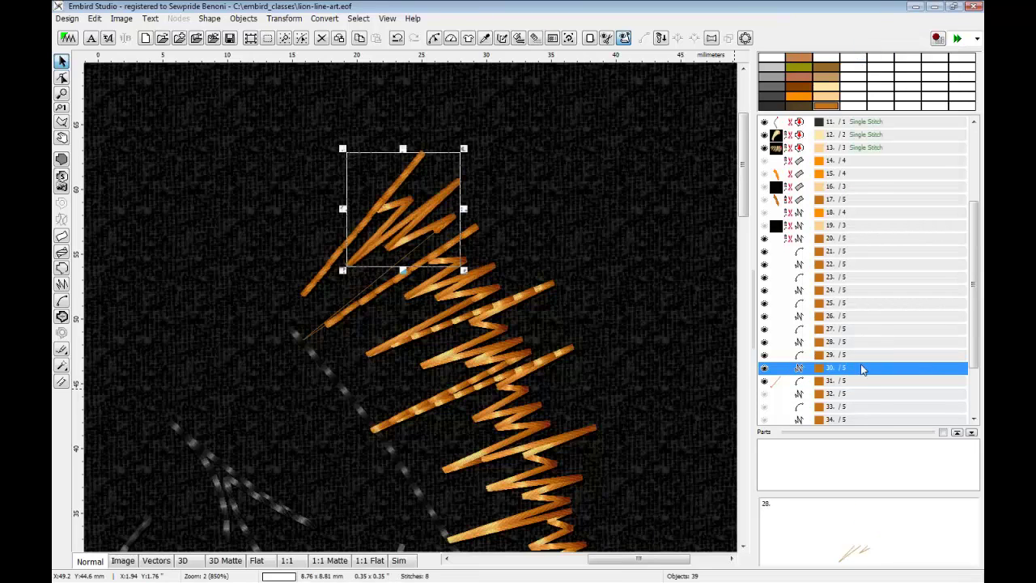
- Show the remaining pieces of the dark orange mane layer, objects 32, 33 and 34
left_click(766, 394)
left_click(766, 396)
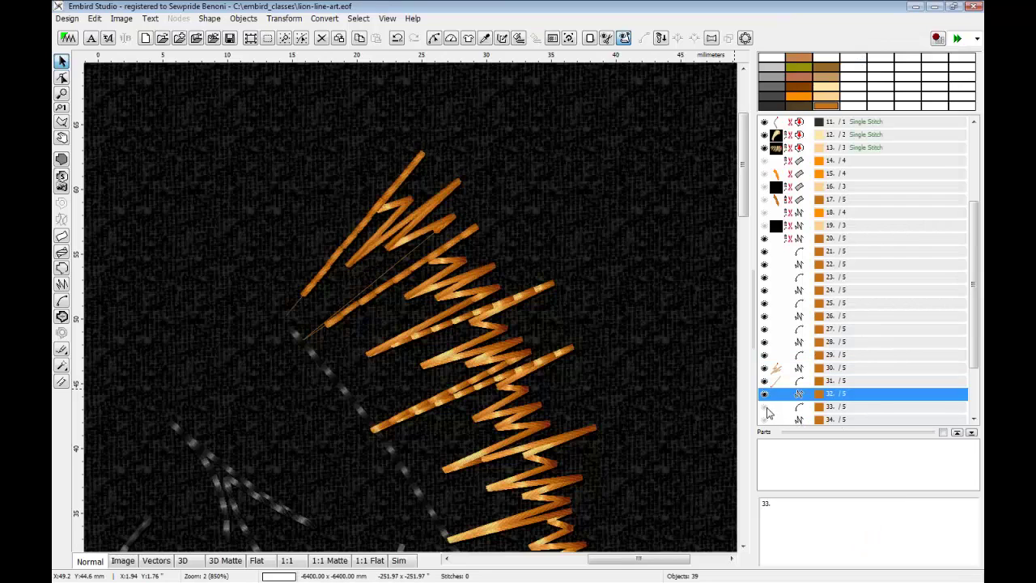
left_click(767, 408)
left_click_drag(974, 334, 975, 382)
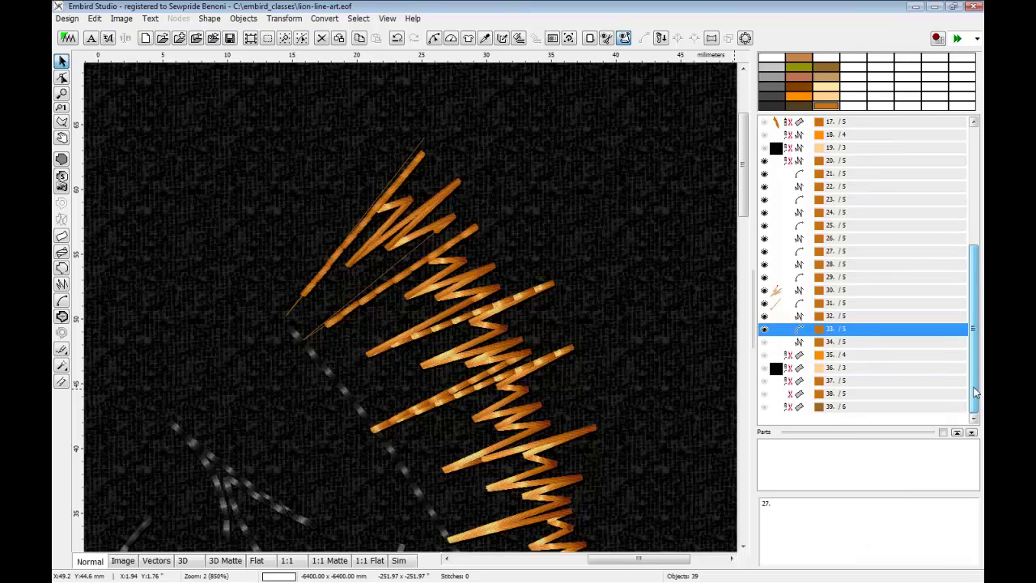
left_click(766, 343)
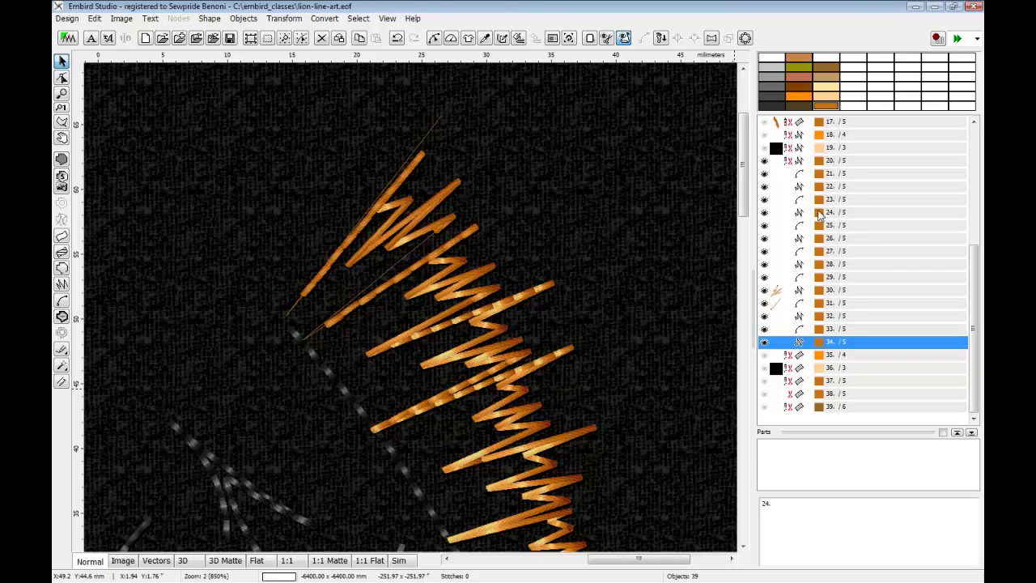
- Generate stitches for objects 20 through 34 together
left_click(804, 161, "shift")
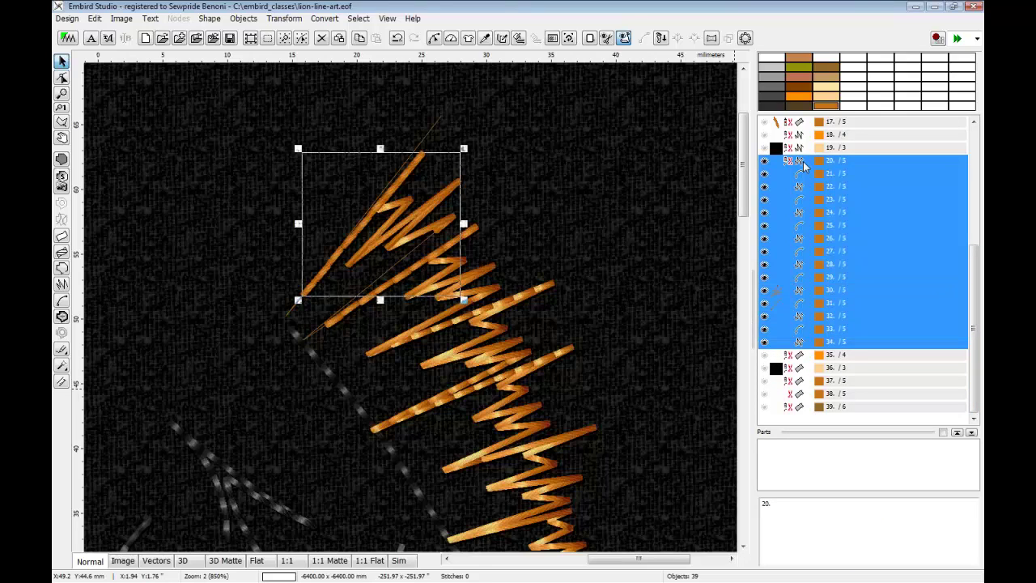
right_click(804, 161)
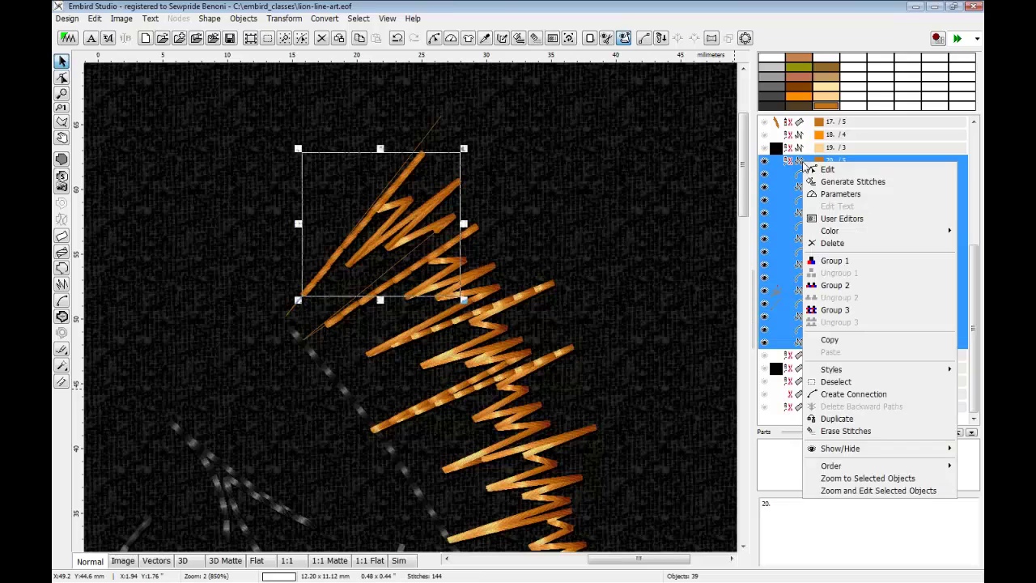
left_click(842, 181)
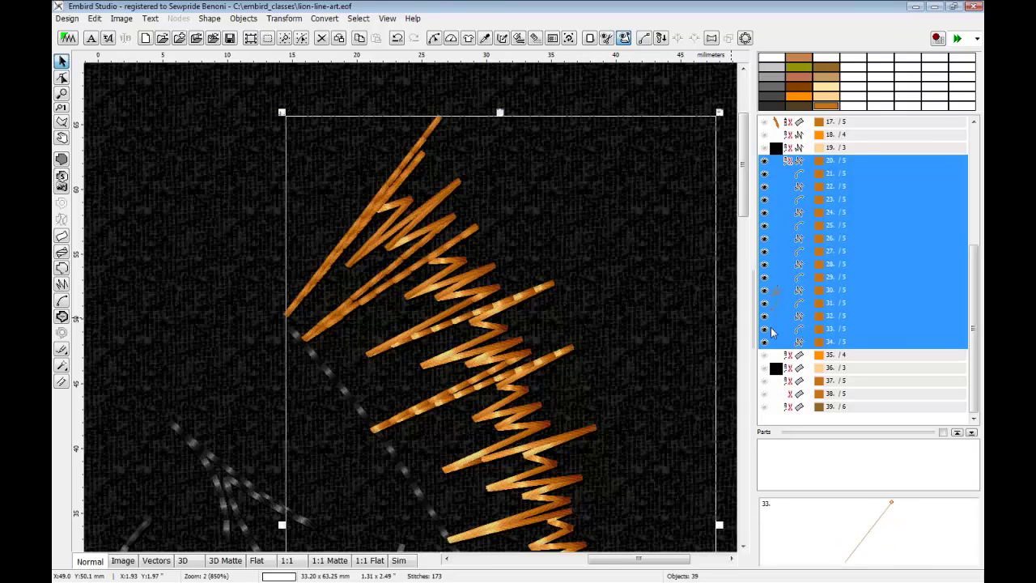
- Show objects 19 and 18, the lighter color layers of the right-hand mane strip
scroll(505, 275, "down", 2)
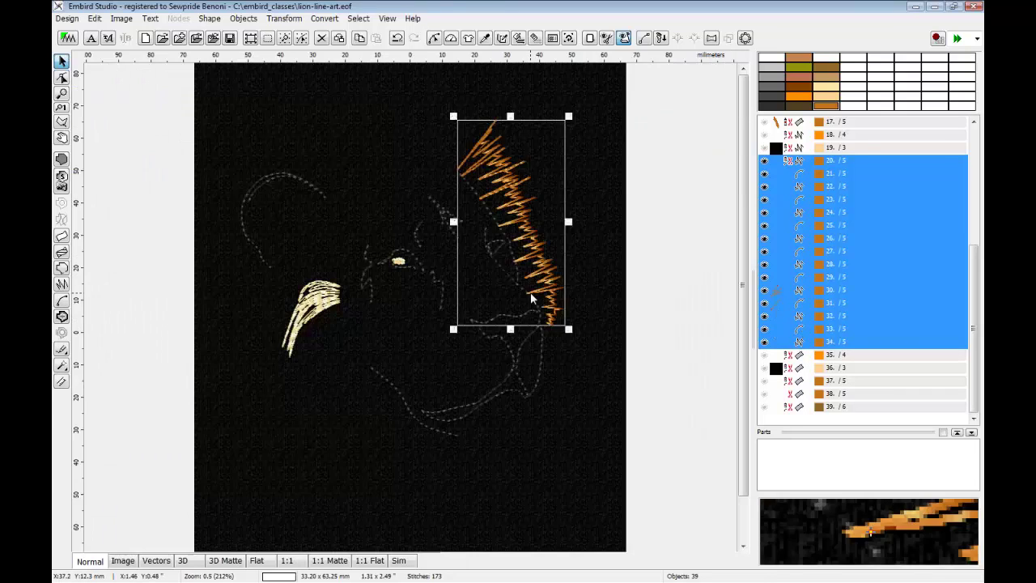
left_click(764, 150)
left_click(766, 135)
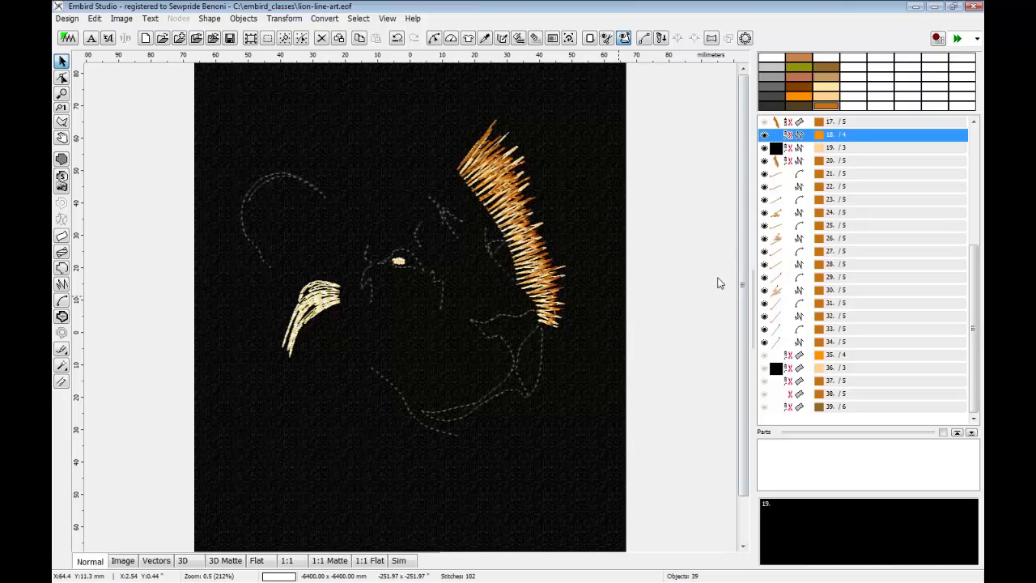
- Show the remaining mane sections one after another, objects 35, 36, 37, 38 and 39
scroll(976, 253, "up", 4)
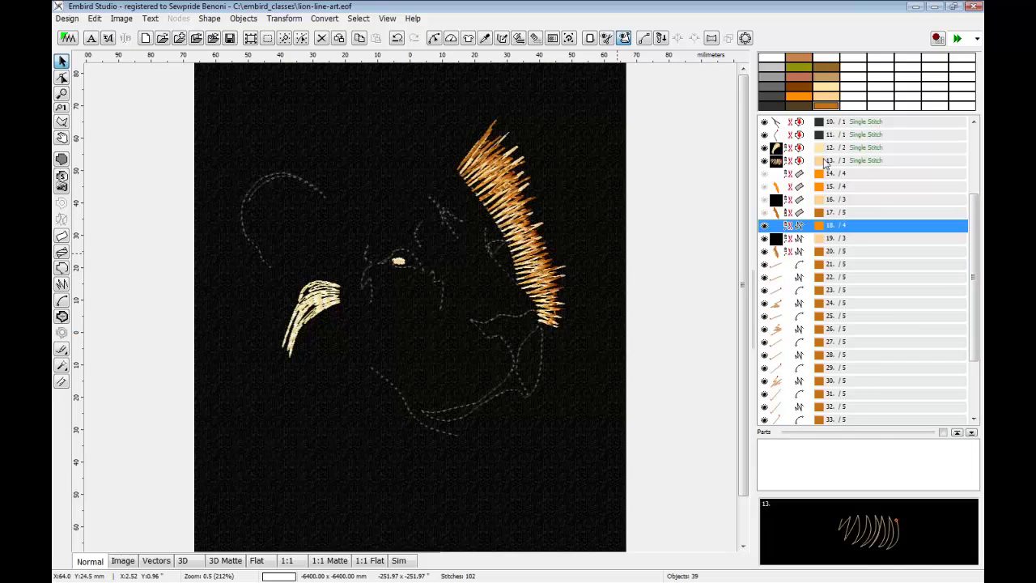
left_click_drag(978, 271, 979, 301)
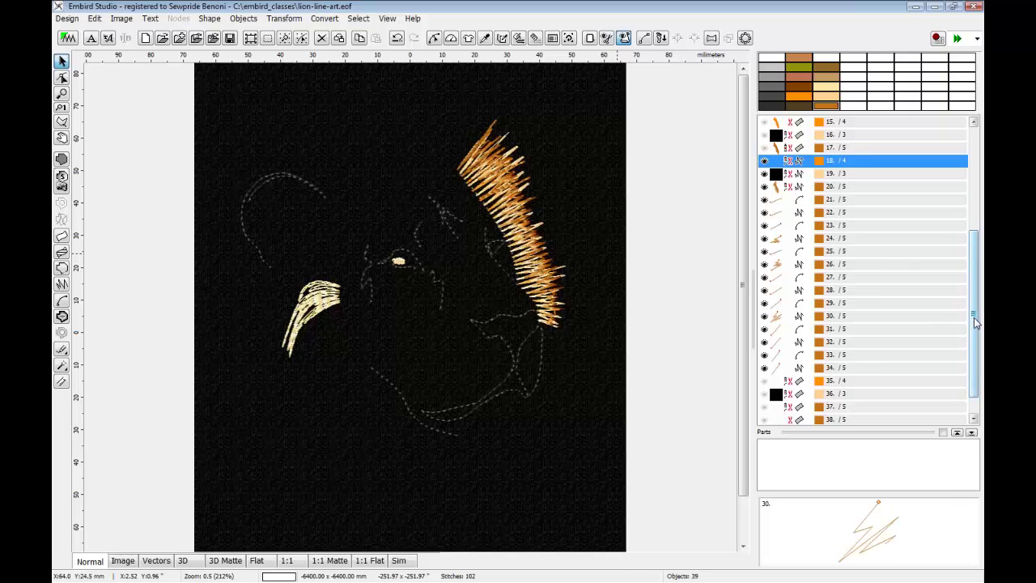
left_click_drag(977, 324, 981, 359)
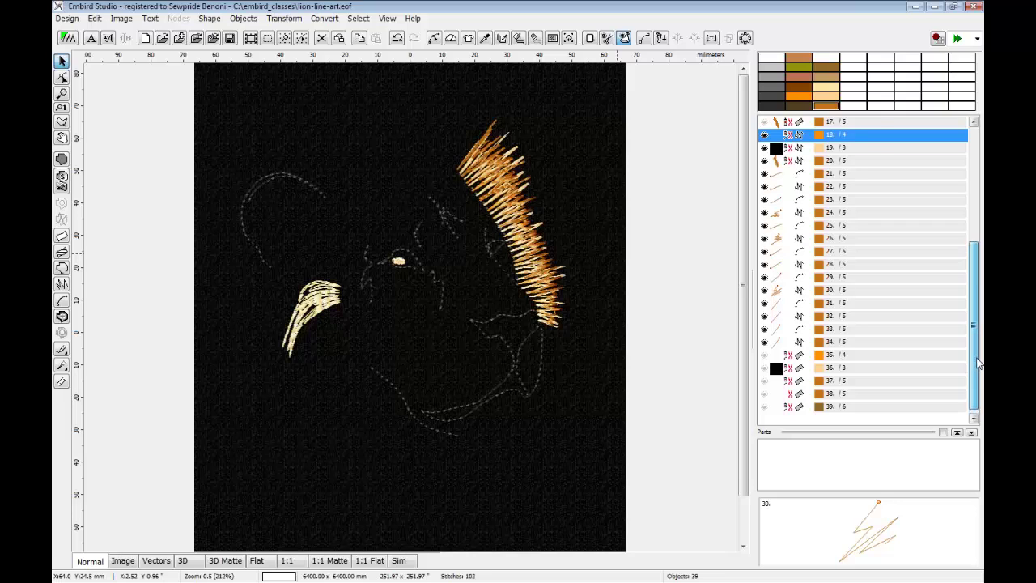
left_click_drag(978, 365, 977, 255)
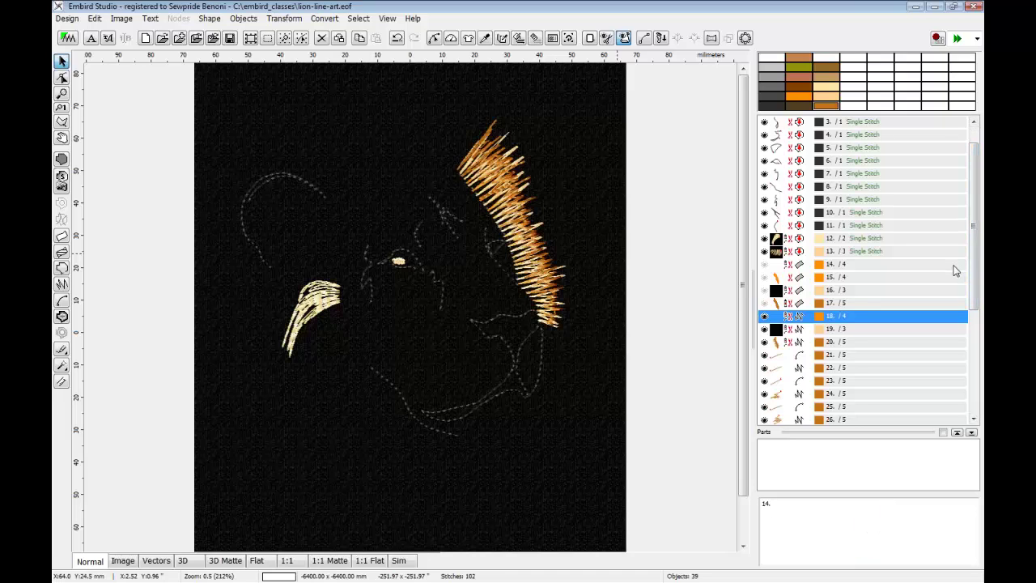
left_click_drag(974, 252, 976, 278)
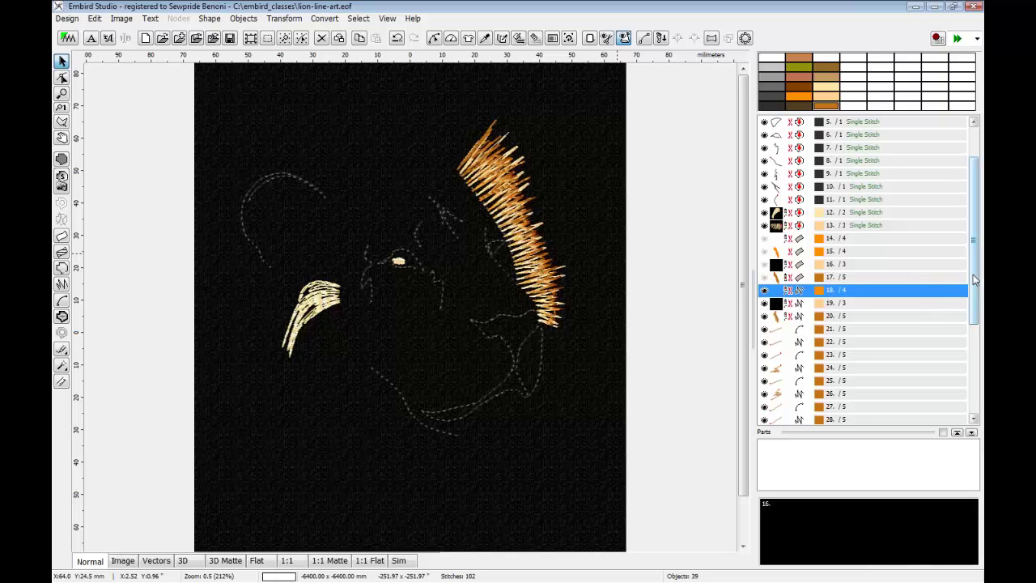
left_click_drag(980, 279, 979, 370)
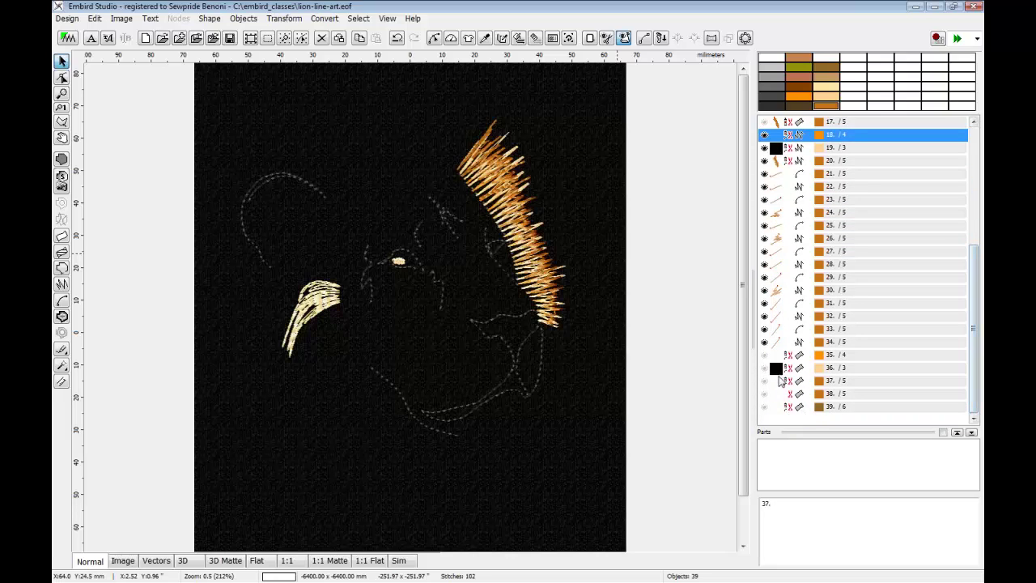
left_click(764, 357)
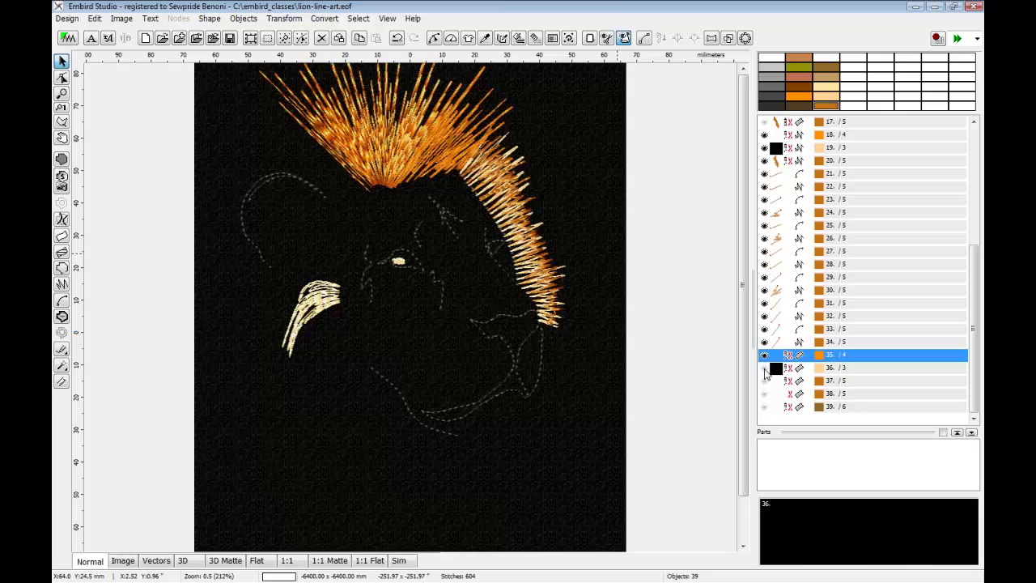
left_click(768, 371)
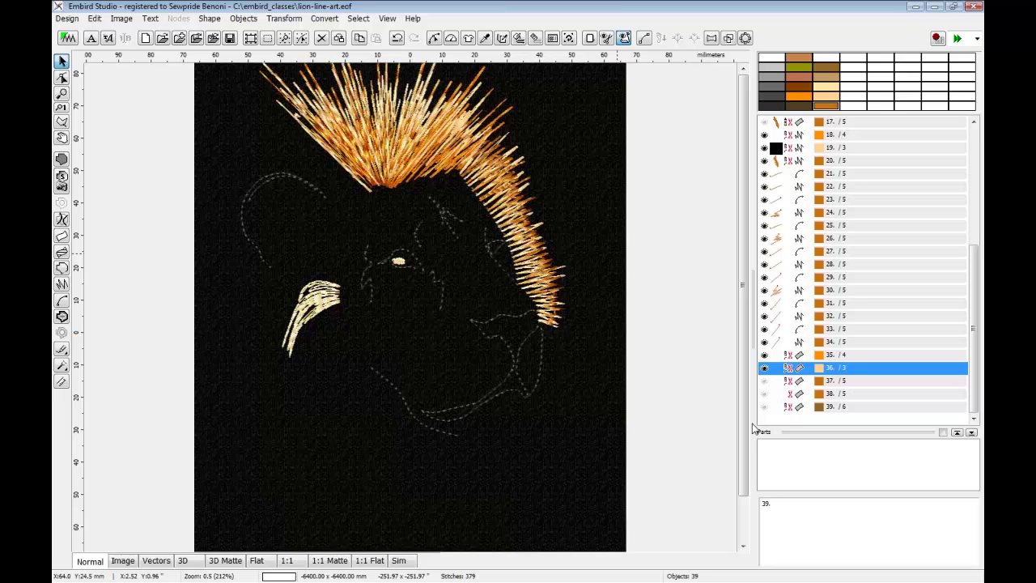
left_click(766, 384)
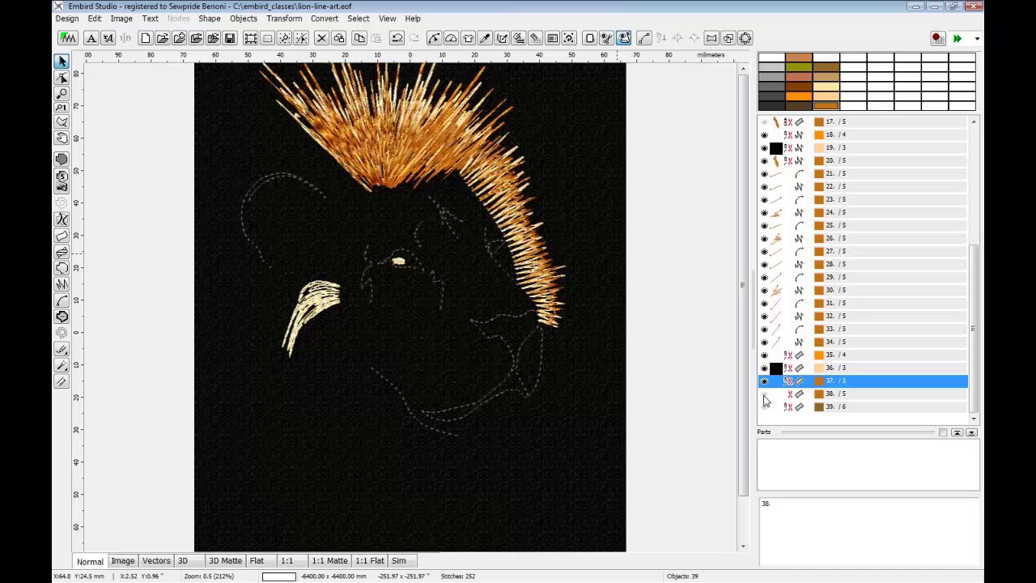
left_click(763, 395)
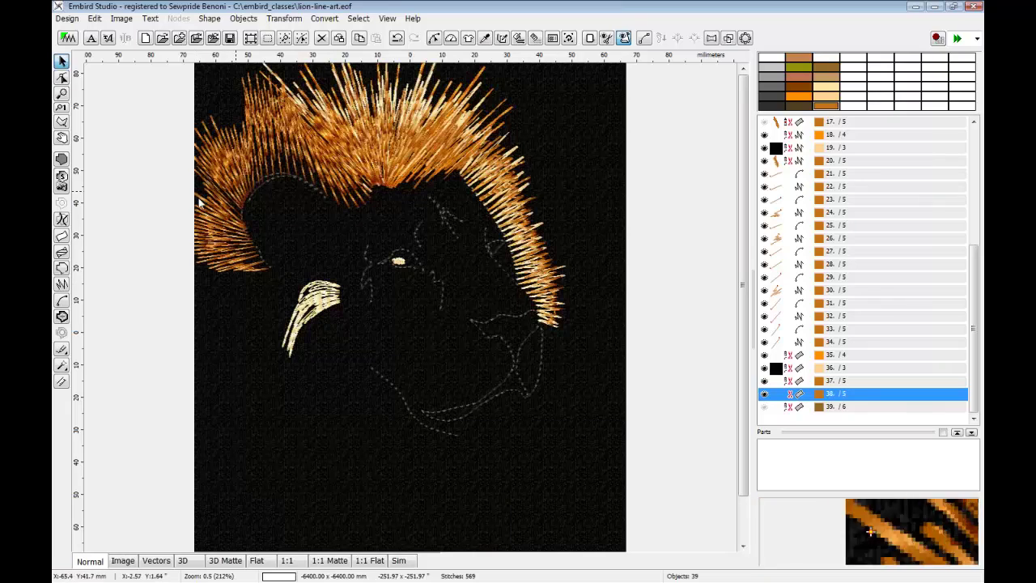
left_click(764, 408)
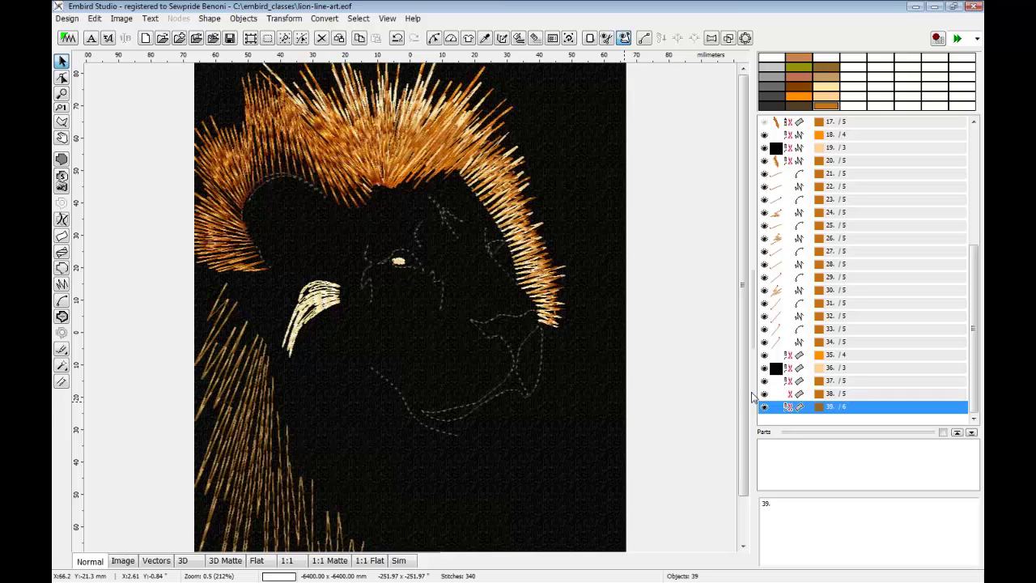
- Open the lower-left mane piece, object 39, for node editing and move its bottom-left corner node out to the picture's left edge
left_click_drag(743, 379, 745, 468)
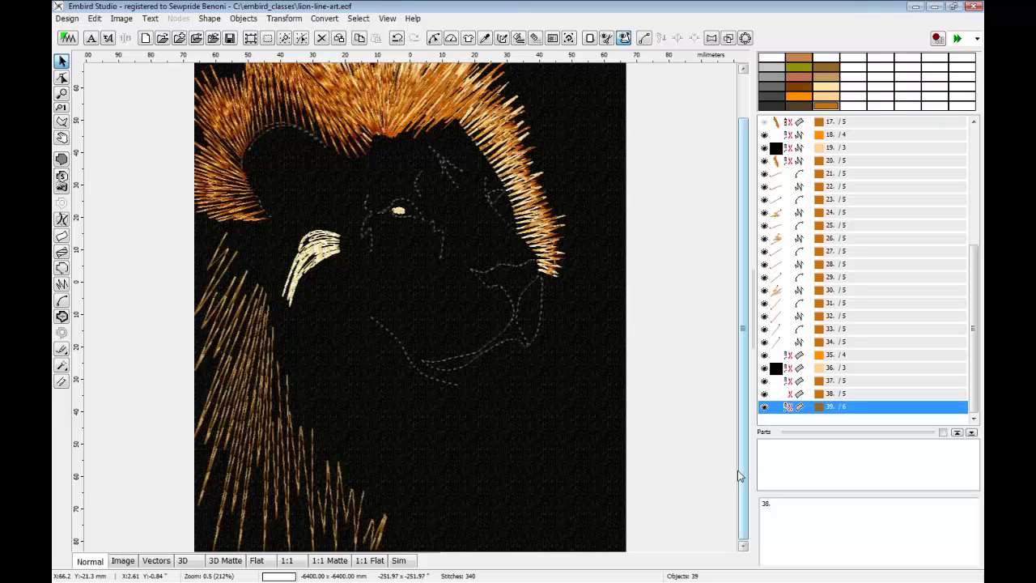
right_click(771, 413)
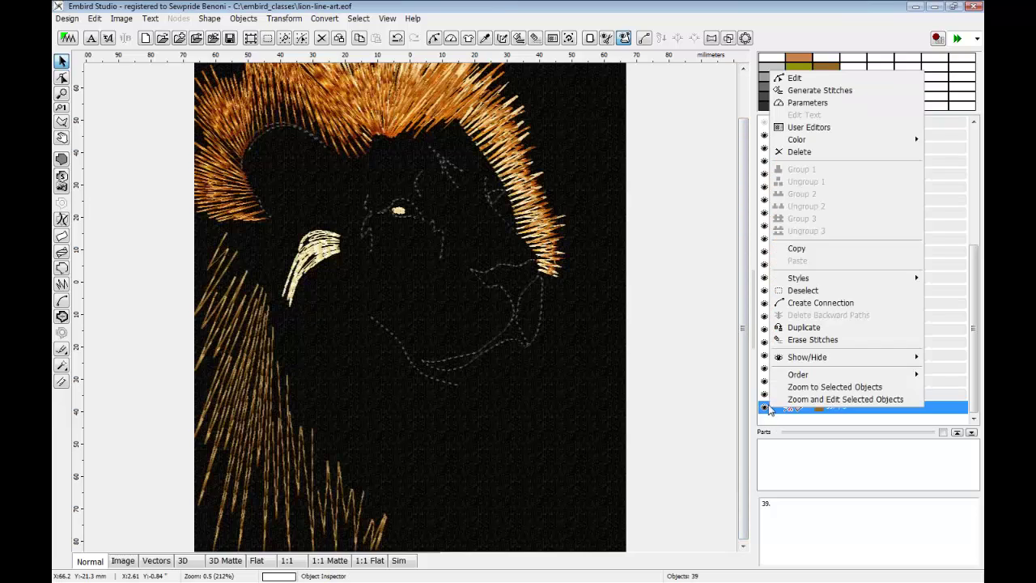
left_click(793, 82)
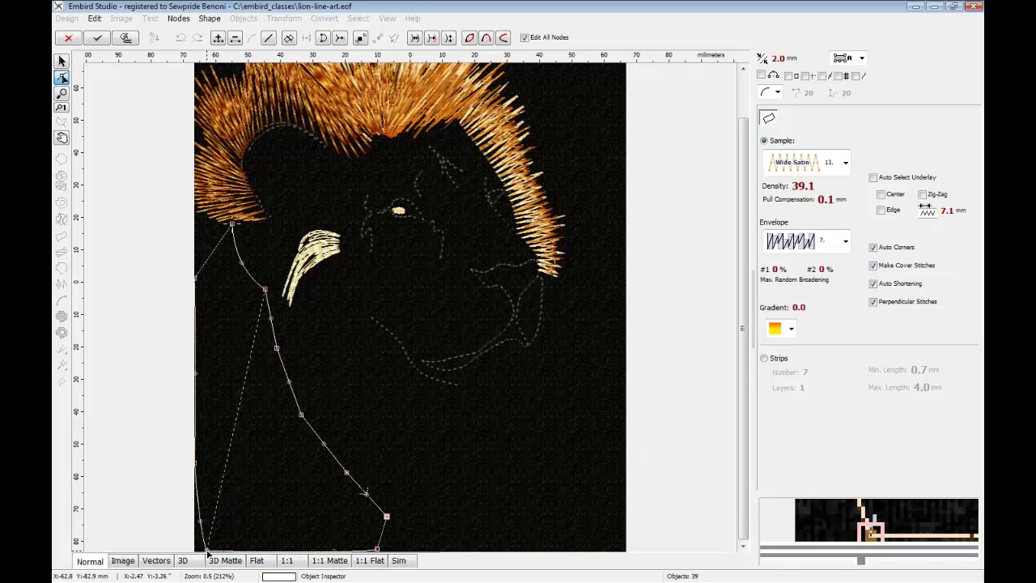
left_click_drag(207, 550, 197, 522)
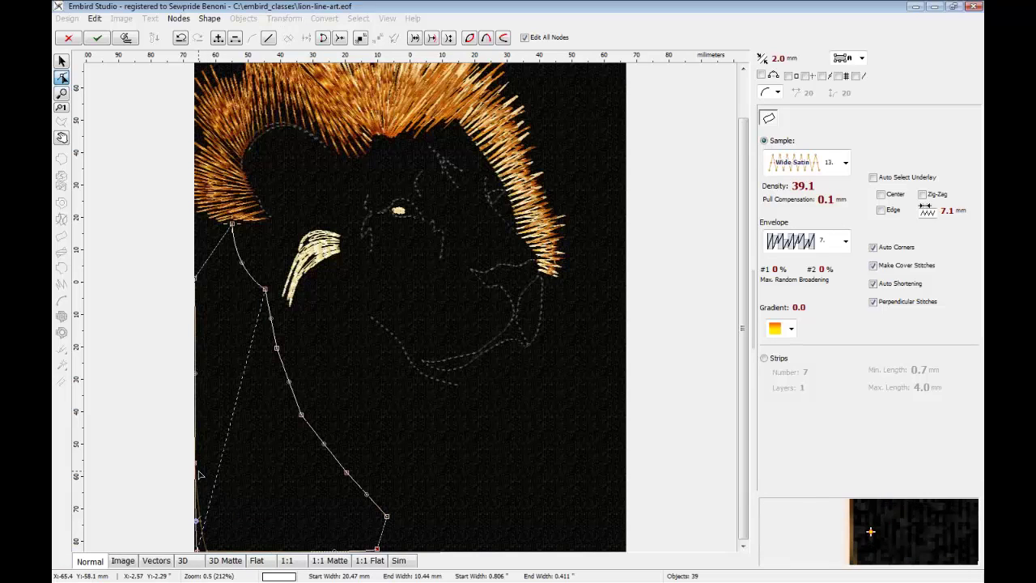
- Delete the extra node on the left side of object 39's outline and pull that side onto the picture's left edge
left_click_drag(195, 463, 202, 426)
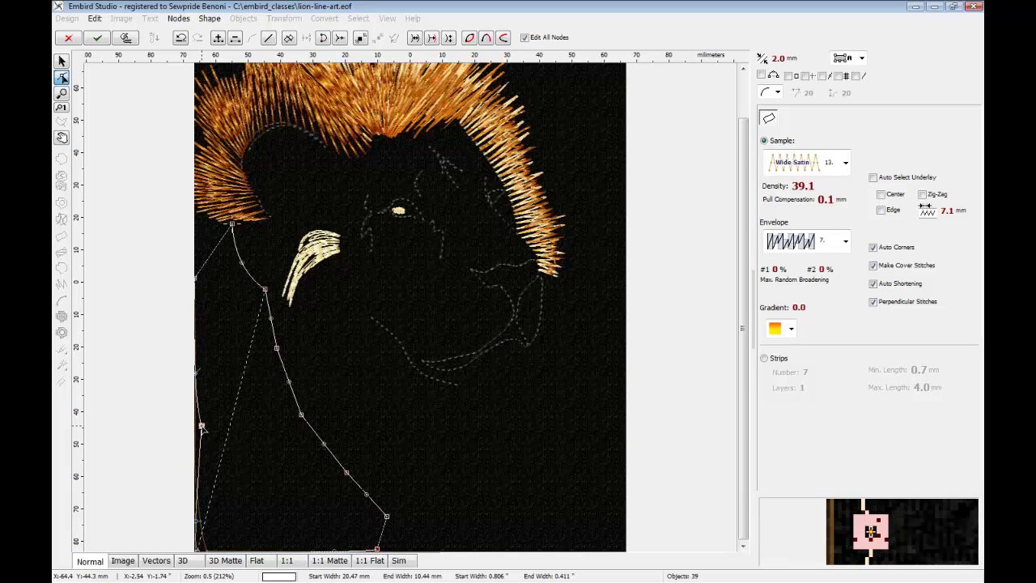
right_click(203, 429)
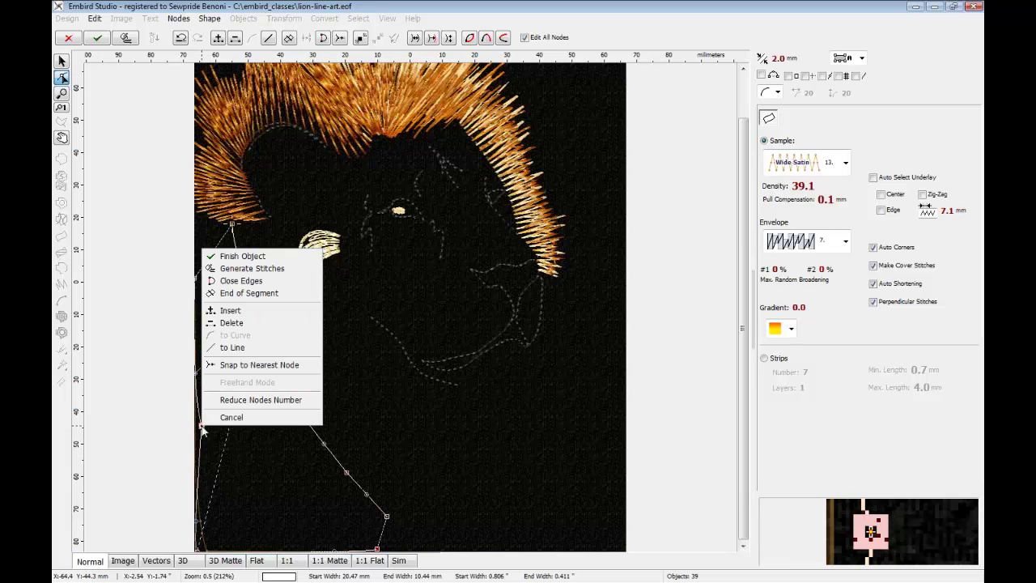
left_click(230, 325)
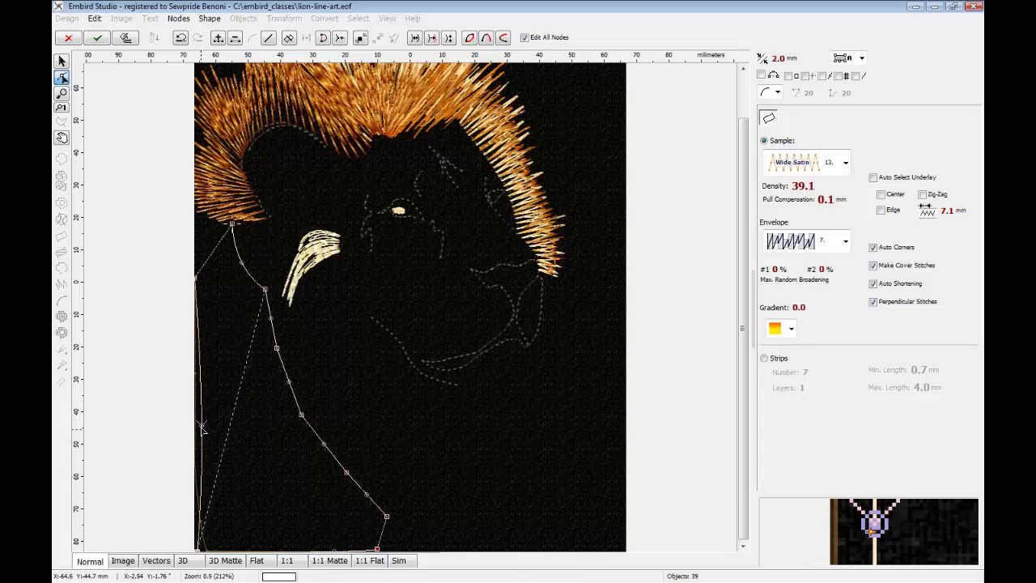
left_click_drag(202, 427, 196, 405)
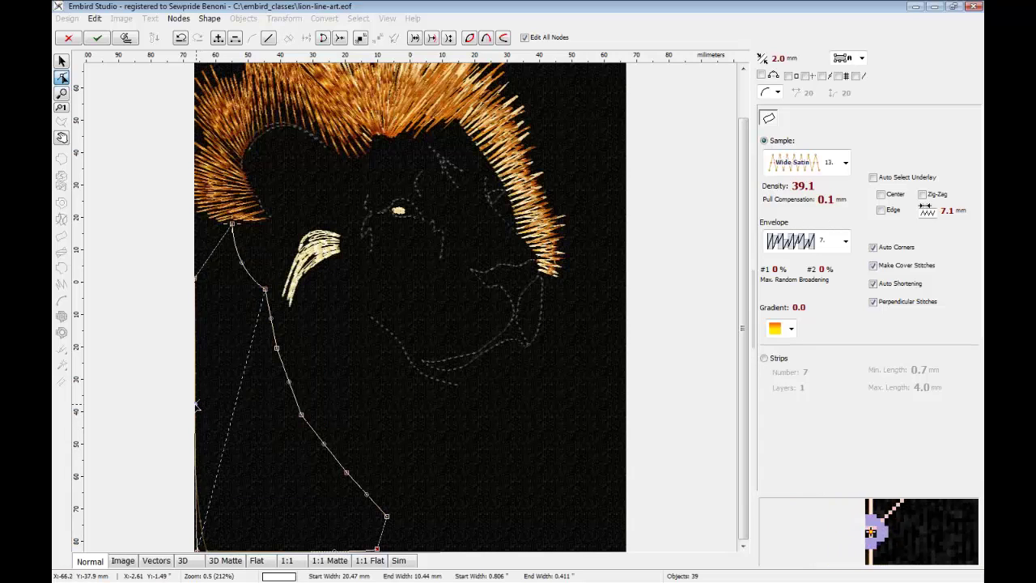
- Mark the bottom-left corner node of object 39 as End of Segment and generate the reshaped object's stitches
right_click(197, 553)
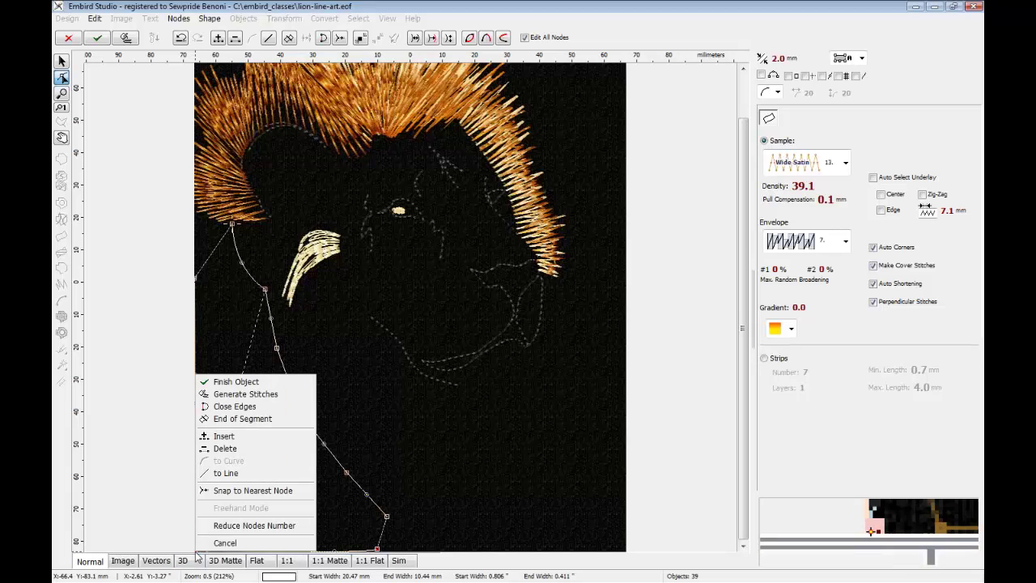
left_click(242, 419)
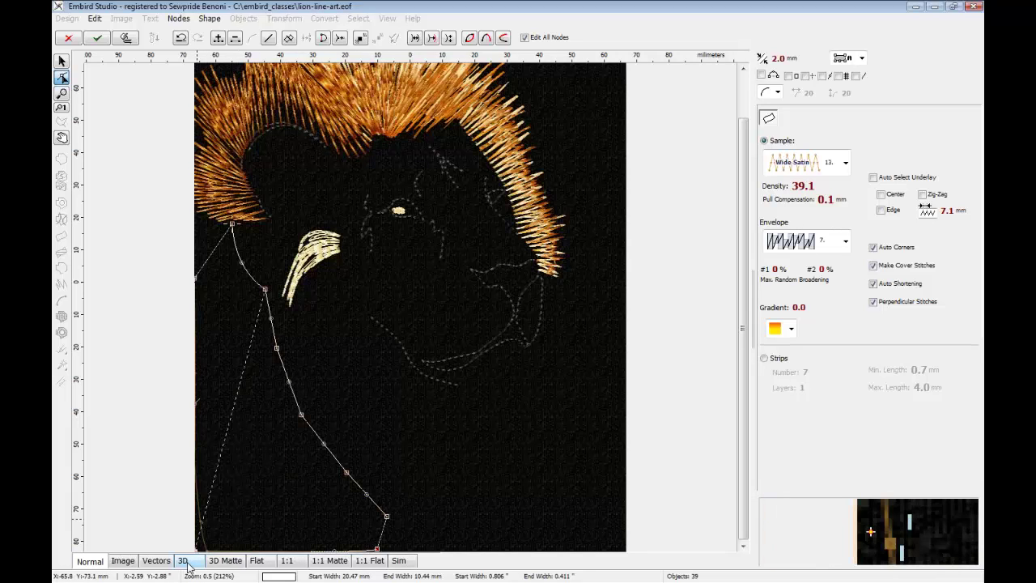
right_click(229, 453)
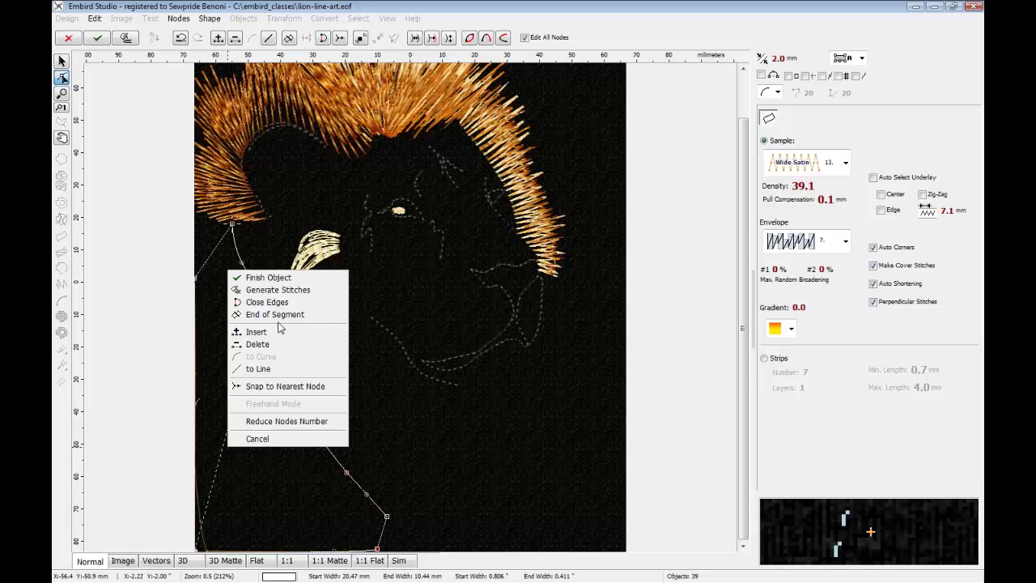
left_click(279, 289)
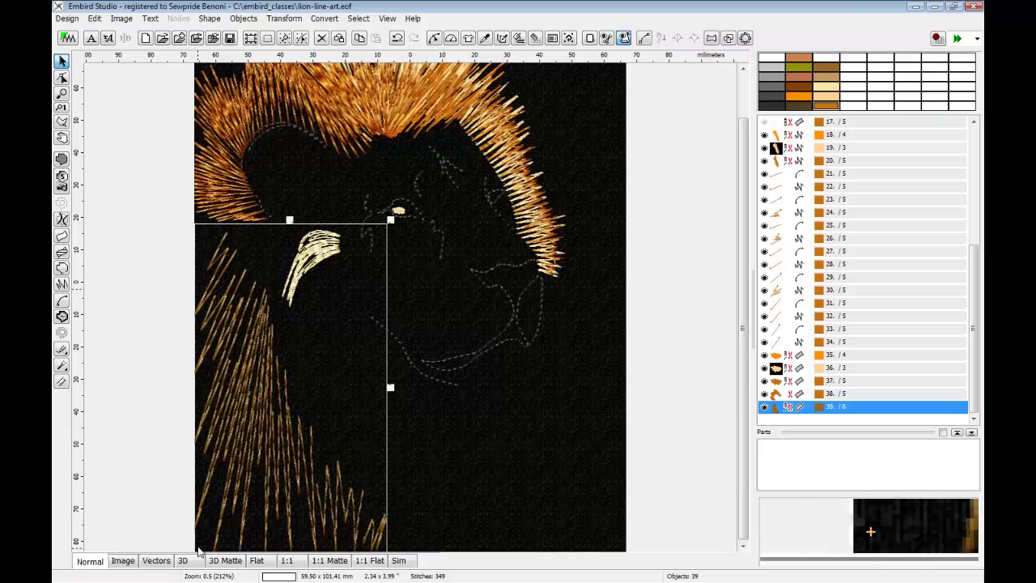
right_click(247, 376)
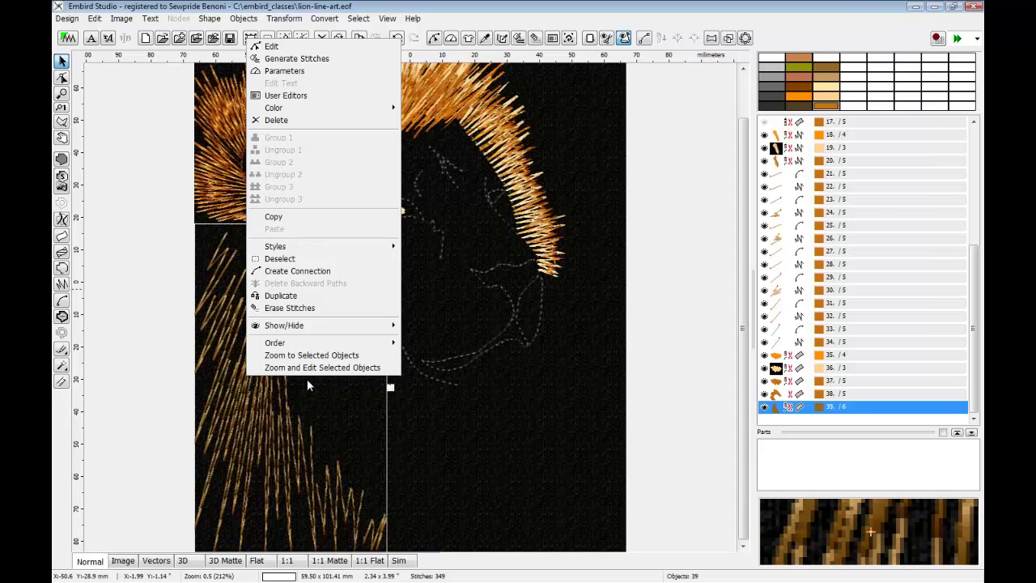
left_click(156, 282)
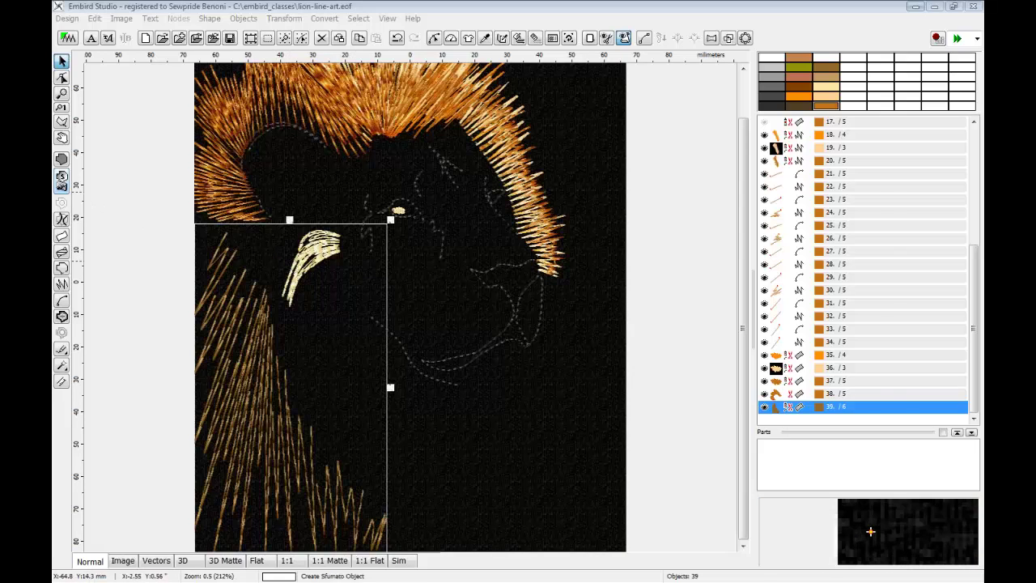
- Show the lion photo behind the stitches and compare the lower-left mane with it
left_click(62, 92)
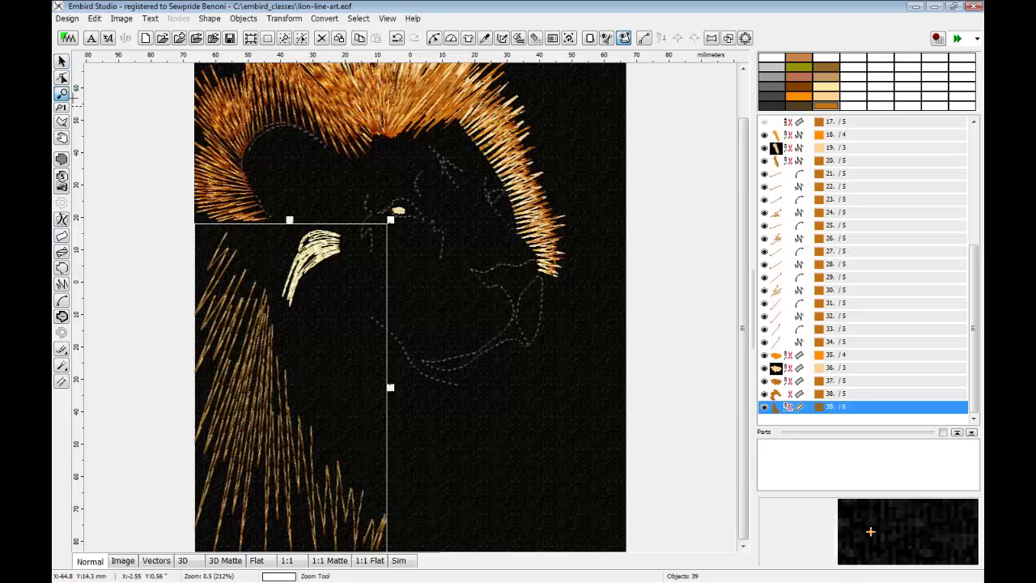
right_click(342, 256)
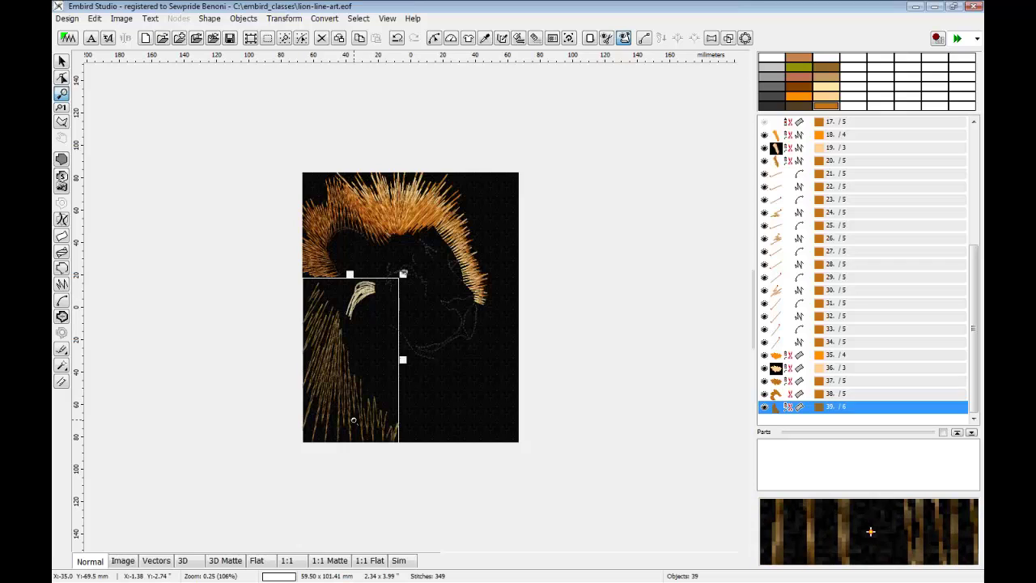
left_click(624, 40)
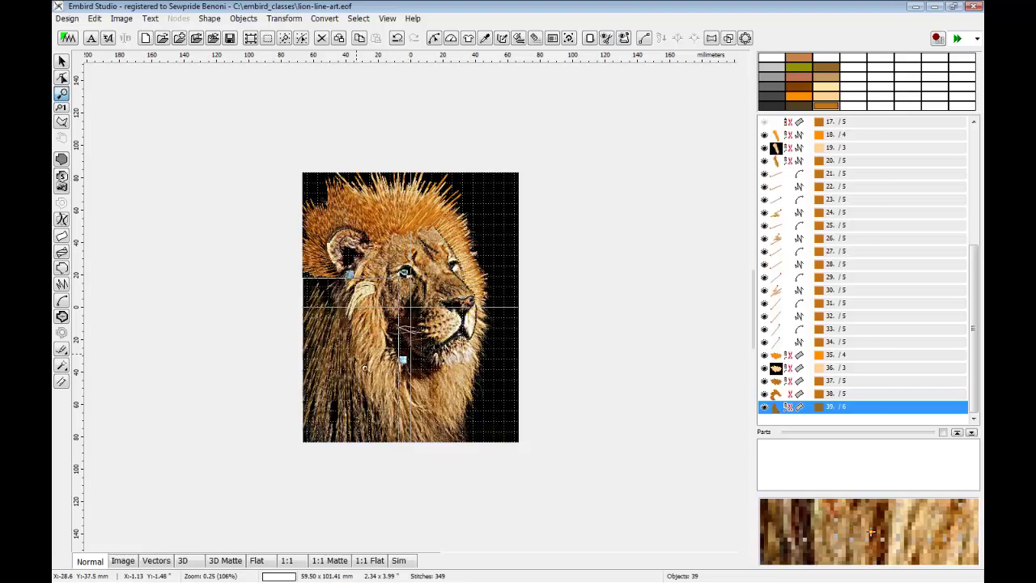
left_click(385, 374)
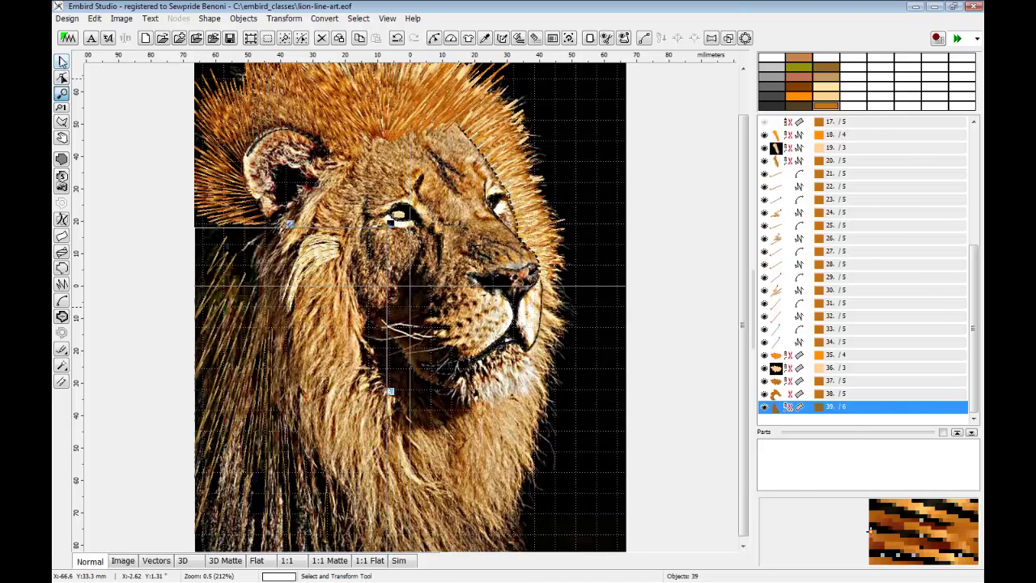
left_click(61, 60)
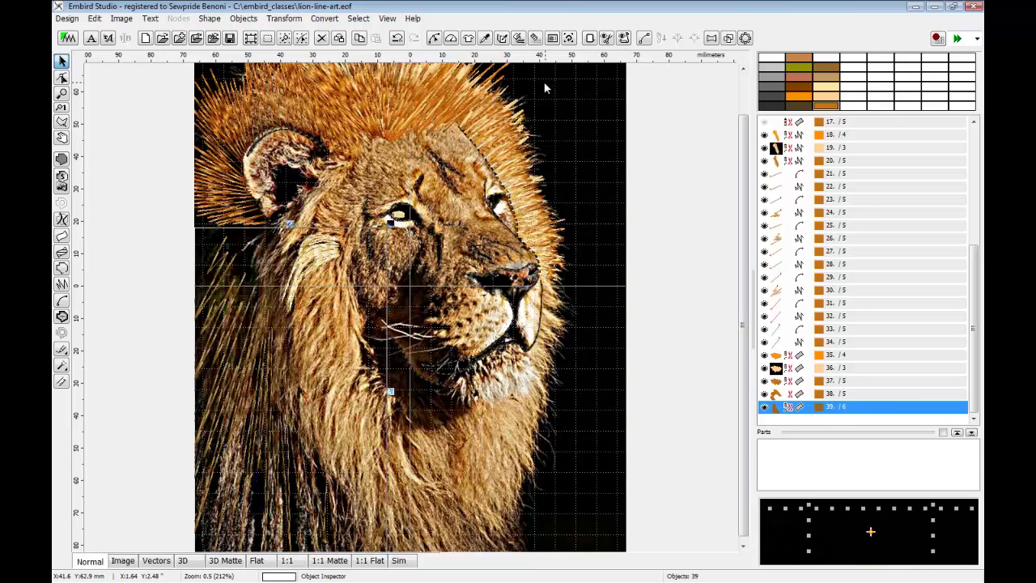
- Make two in-place duplicates of object 39 with the Transform tool, leaving both skew angles at 0.0°
left_click(570, 38)
left_click(151, 206)
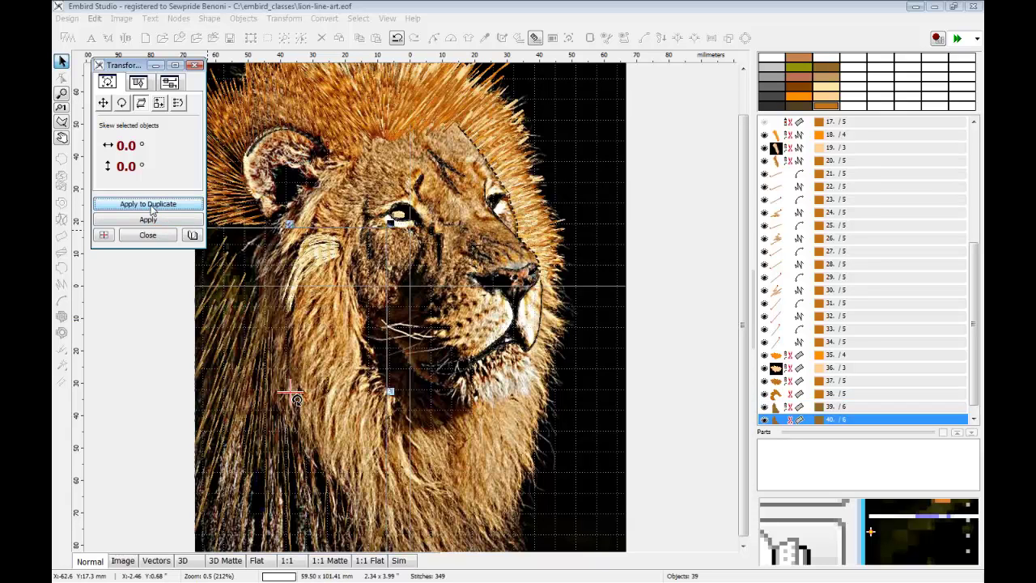
left_click(150, 207)
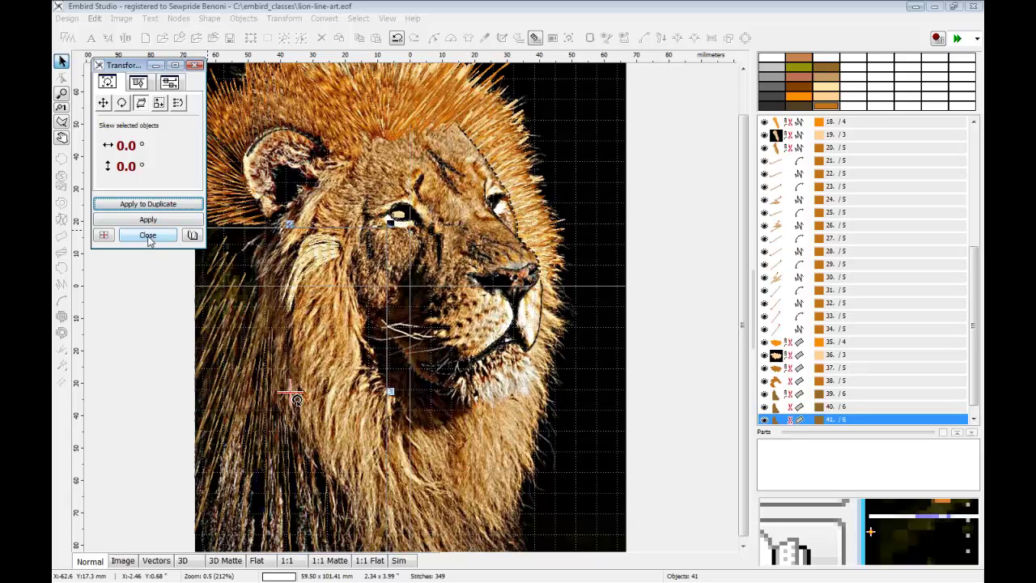
left_click(147, 234)
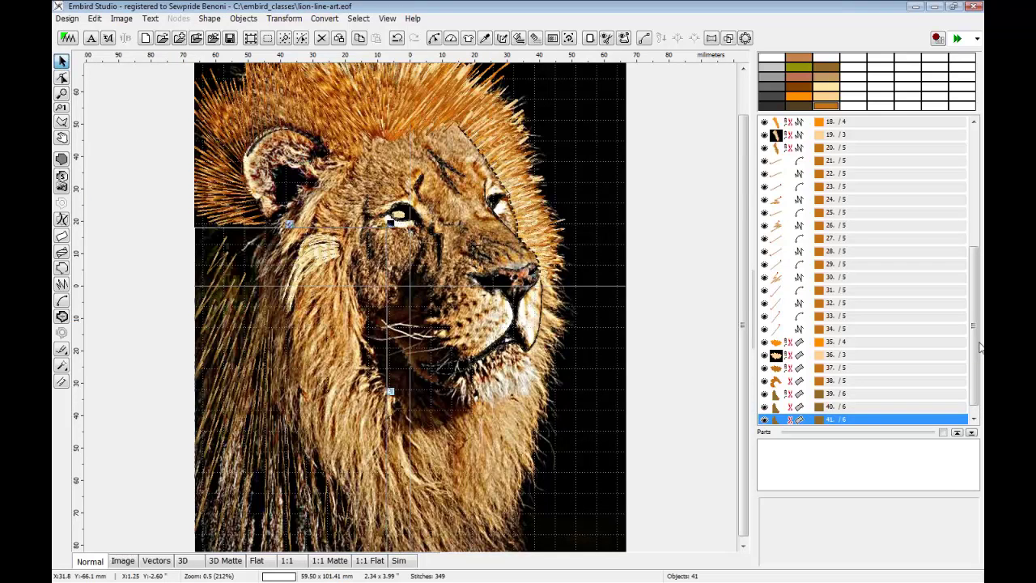
- Recolor the first duplicate, object 40, dark brown and the second, object 41, pinkish brown
left_click_drag(975, 349, 980, 400)
mouse_move(847, 410)
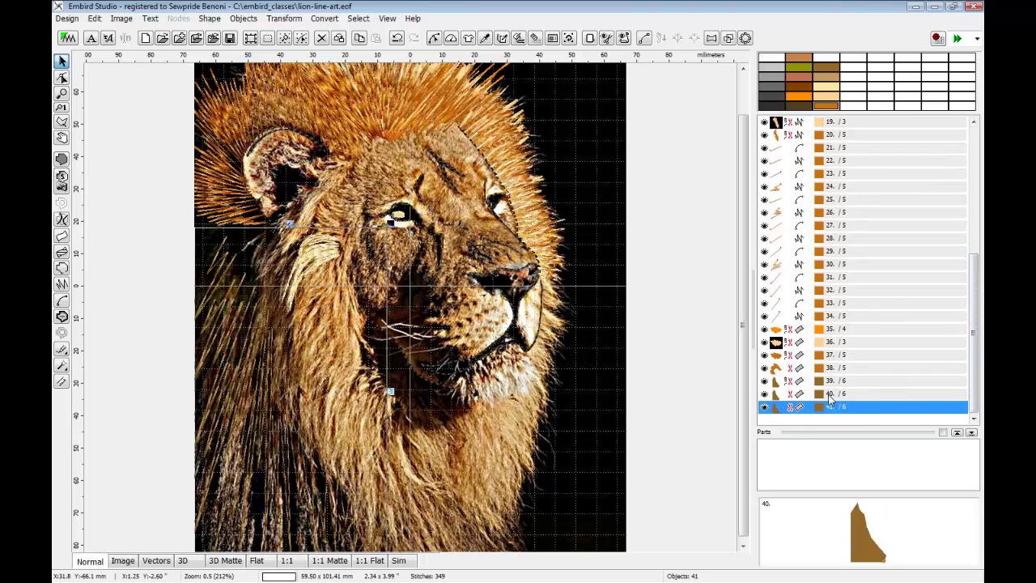
left_click(830, 397)
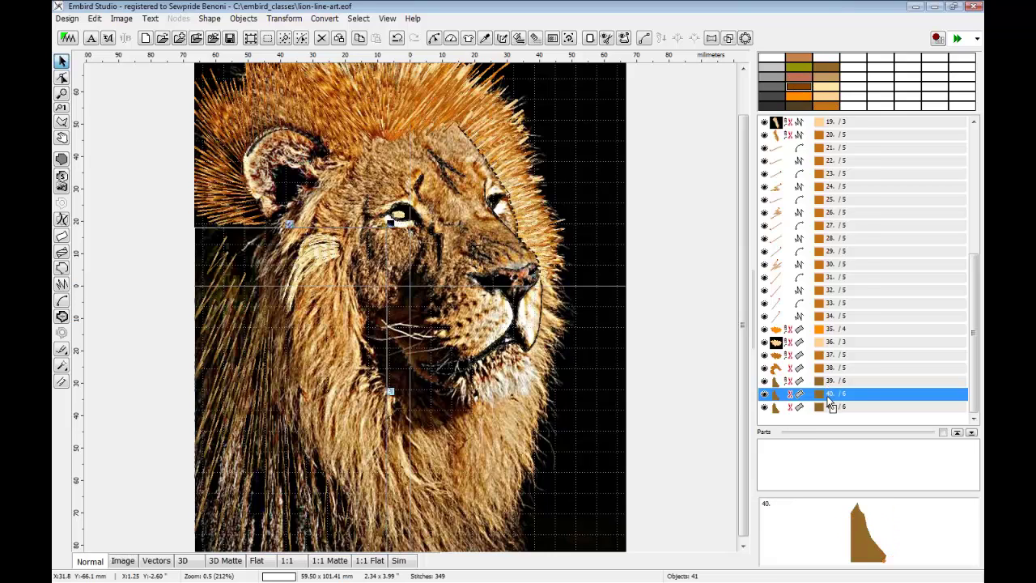
left_click(798, 87)
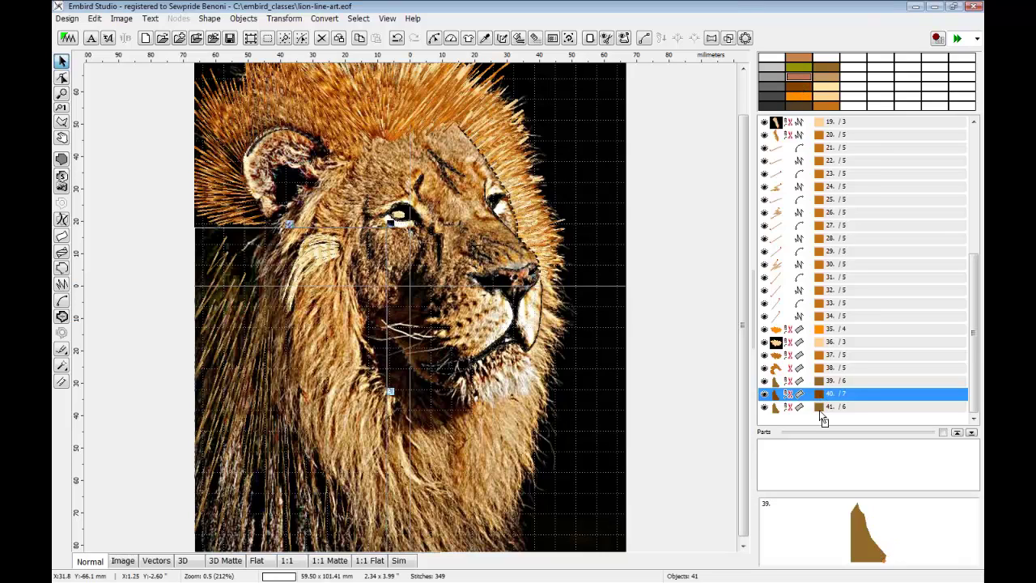
left_click_drag(820, 412, 820, 409)
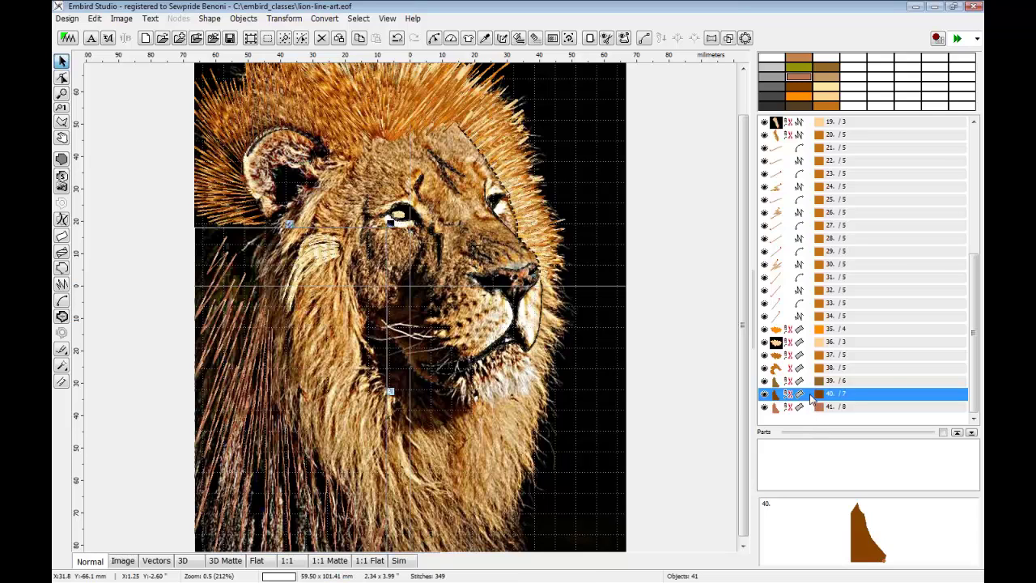
- Change the envelope of object 40 to pattern 5 in its parameters and apply it
right_click(812, 397)
left_click(874, 89)
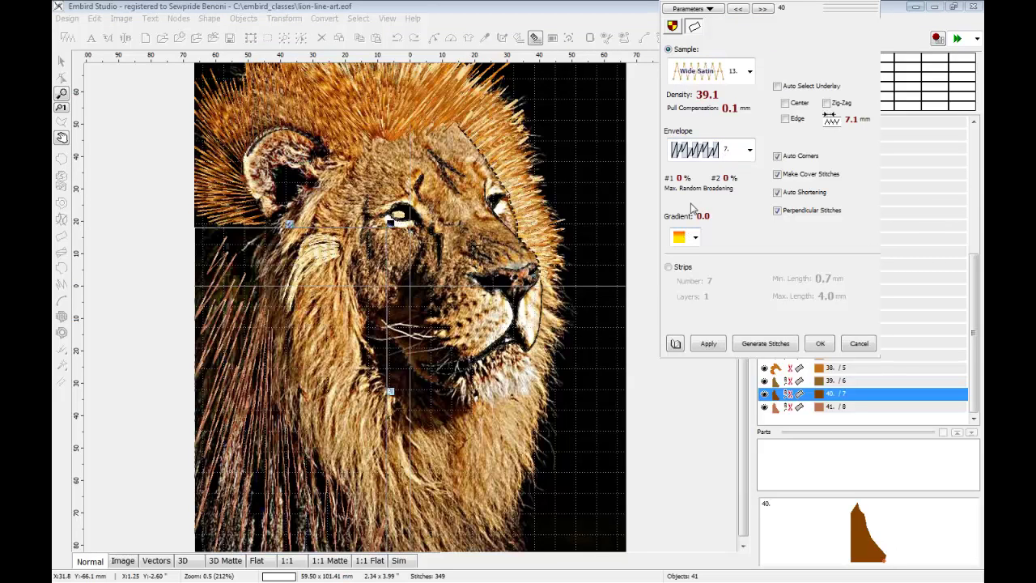
left_click(750, 152)
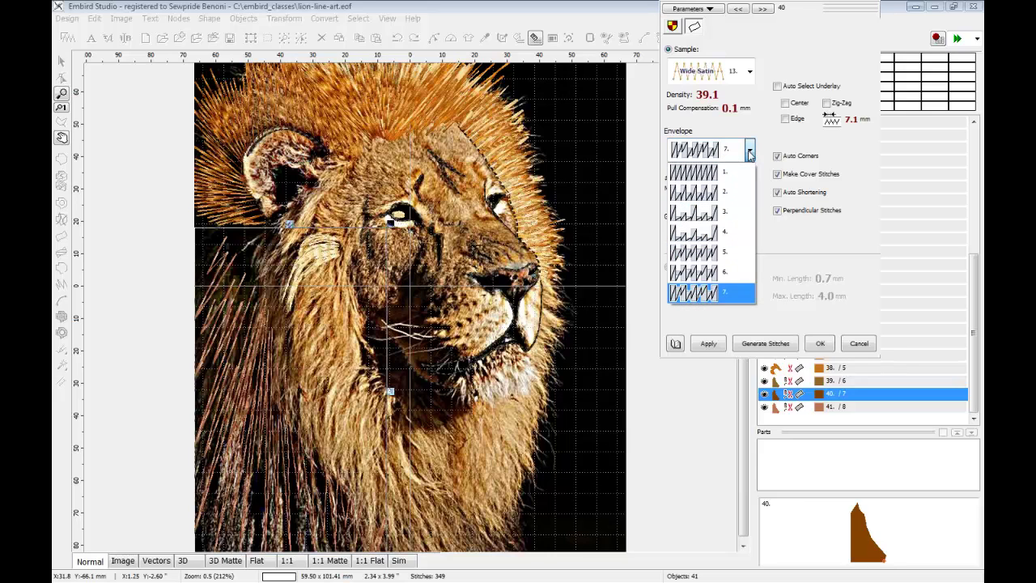
left_click(733, 252)
left_click(709, 343)
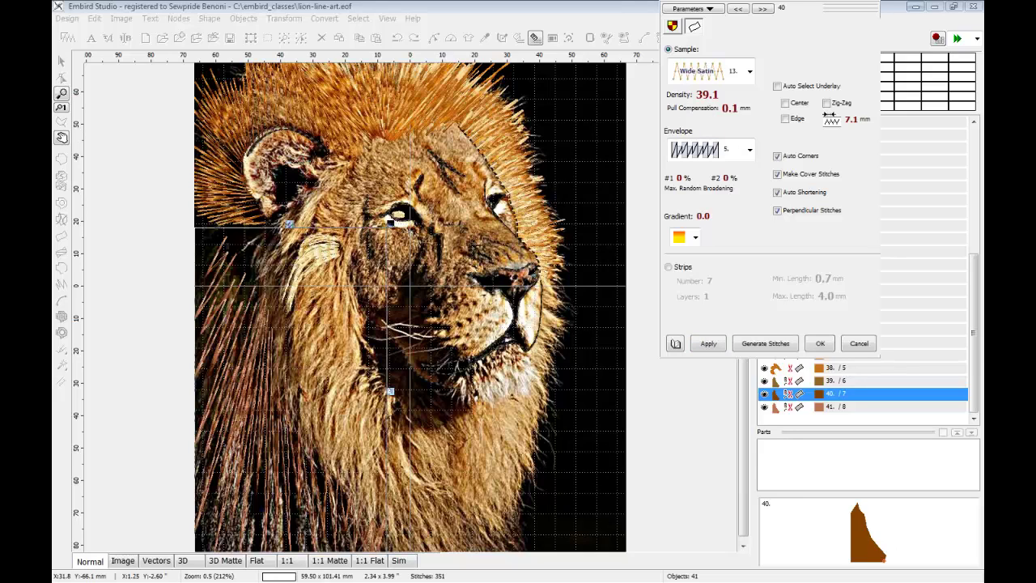
- Set object 40's density to 32.8, apply it and generate the object's stitches
left_click_drag(52, 93, 333, 259)
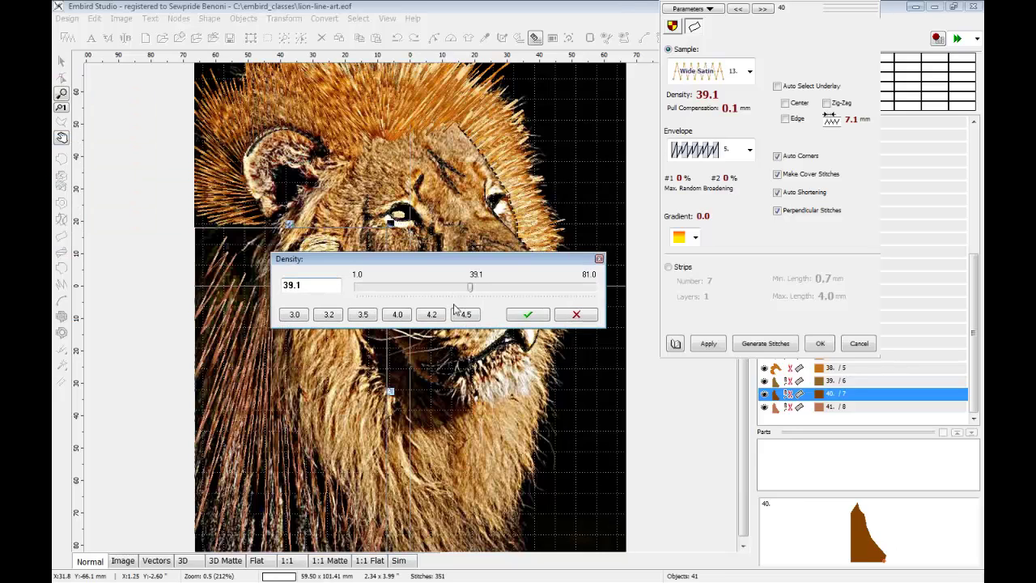
left_click_drag(466, 293, 451, 293)
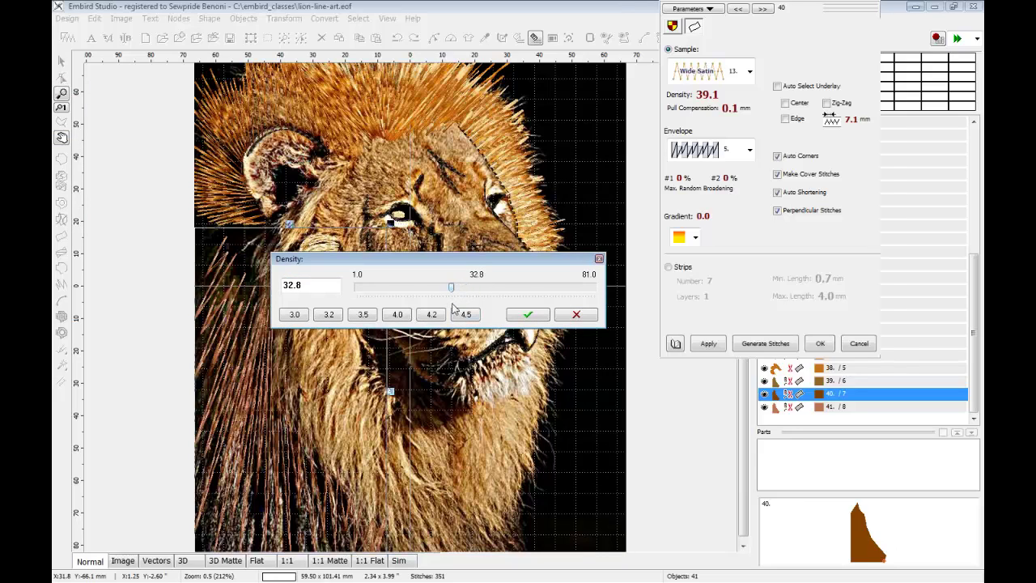
left_click(528, 314)
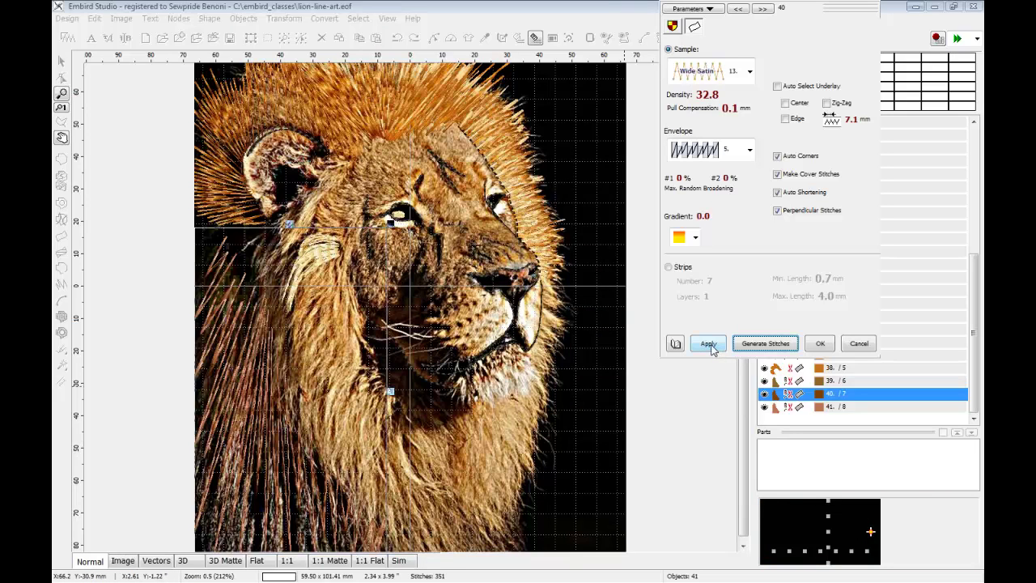
left_click(708, 344)
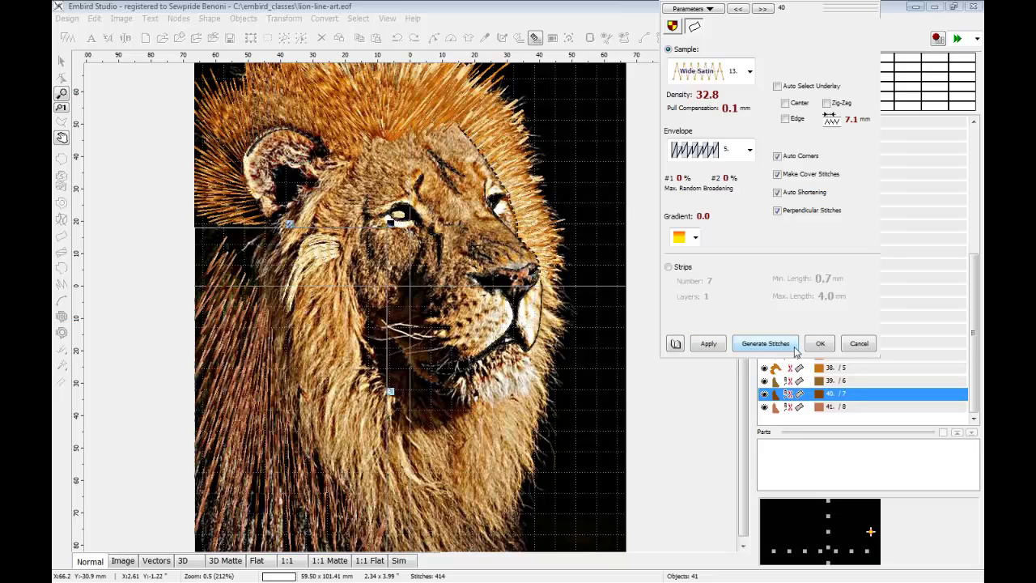
left_click(784, 353)
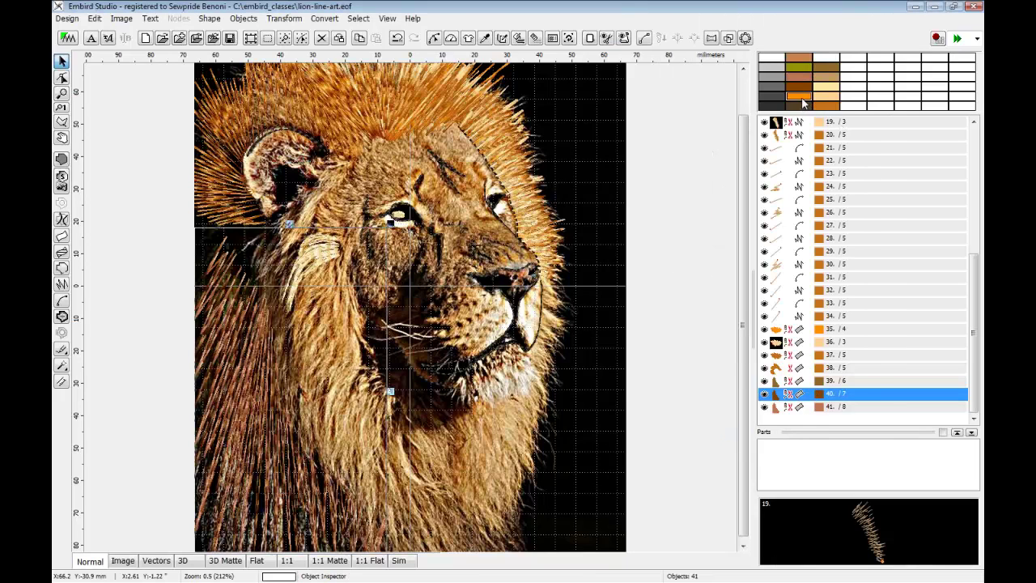
- Recolor object 40 orange, and change object 41's envelope to pattern 6 in its parameters
left_click(802, 408)
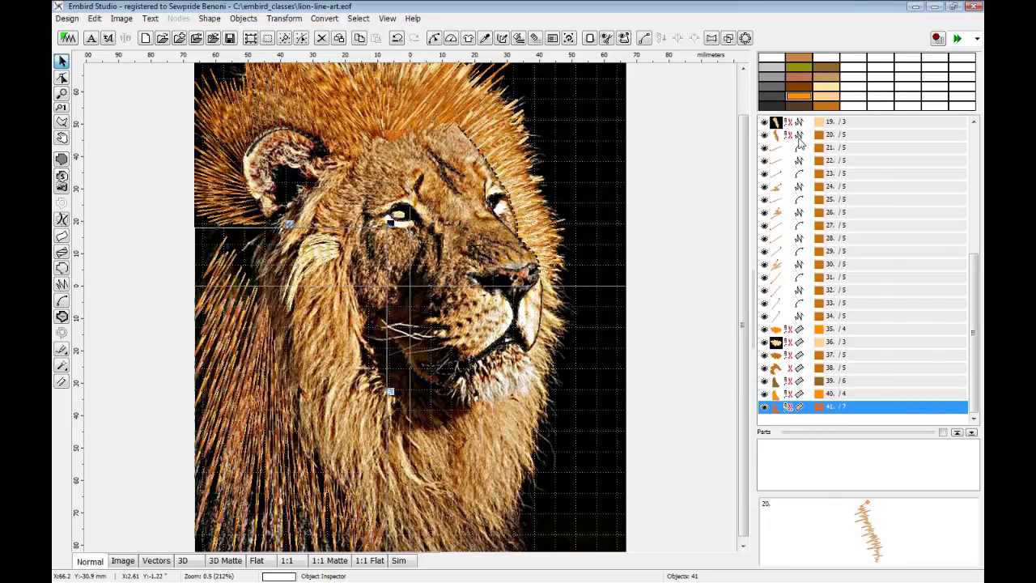
right_click(782, 405)
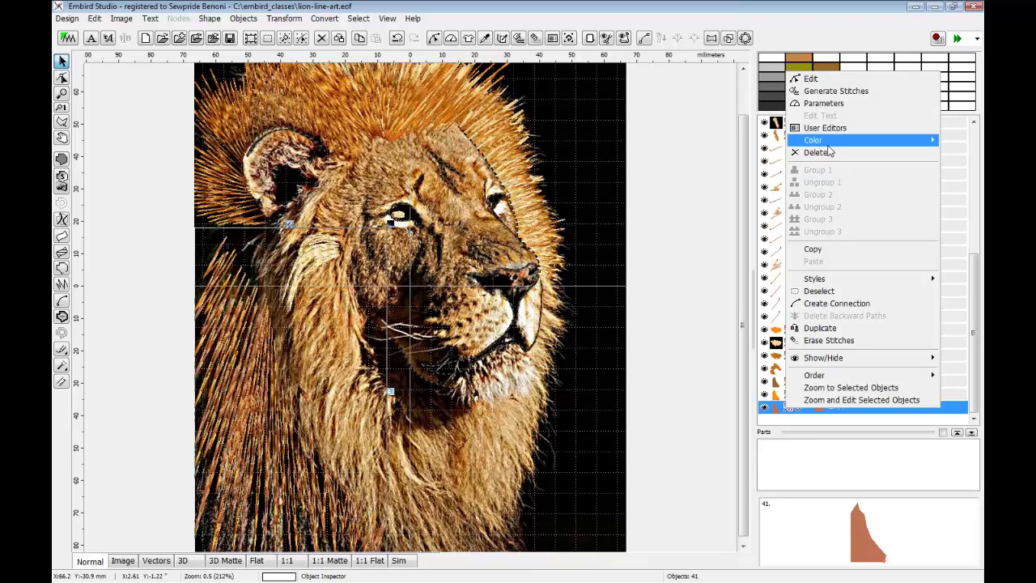
left_click(824, 103)
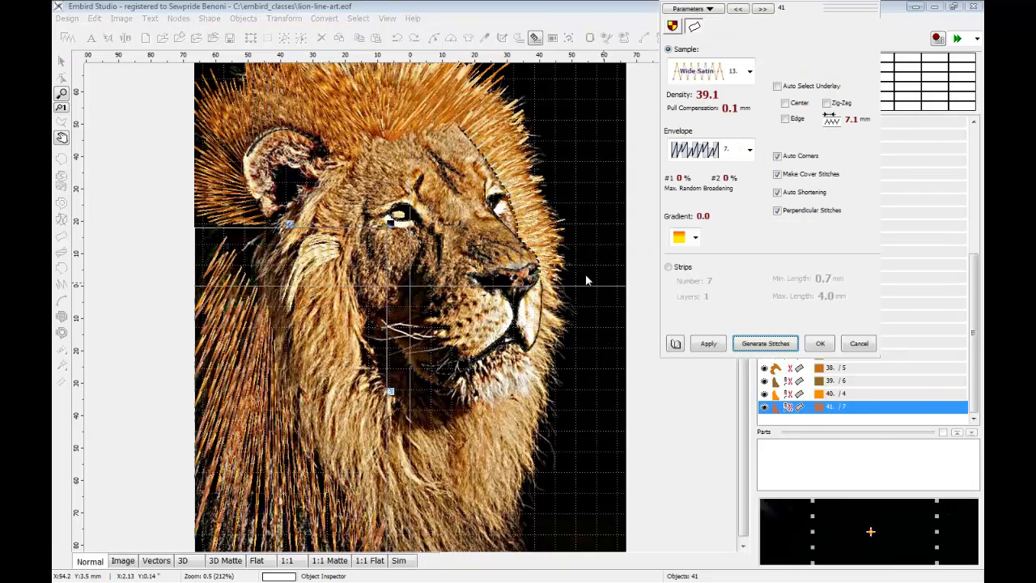
left_click(750, 152)
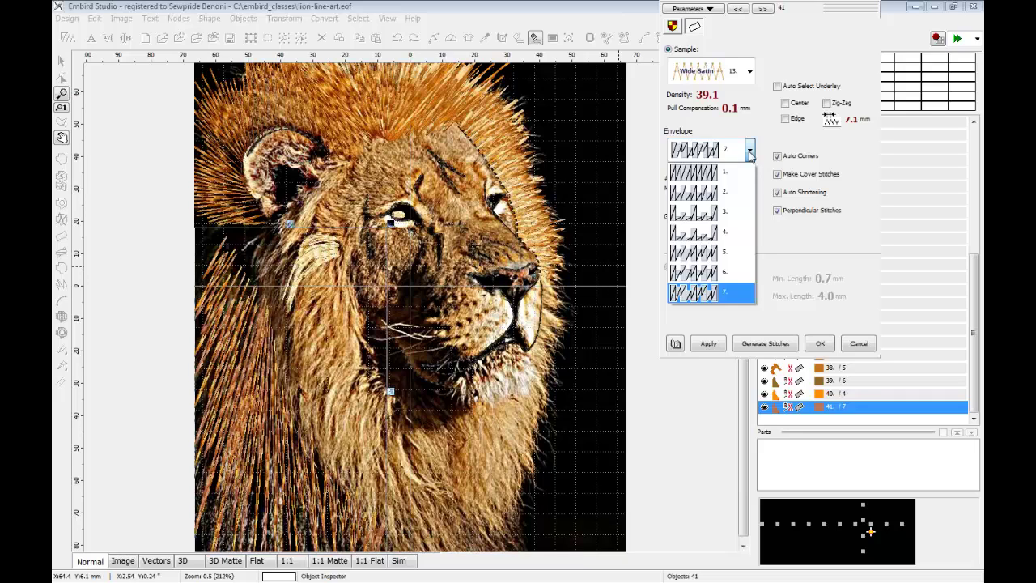
left_click(721, 274)
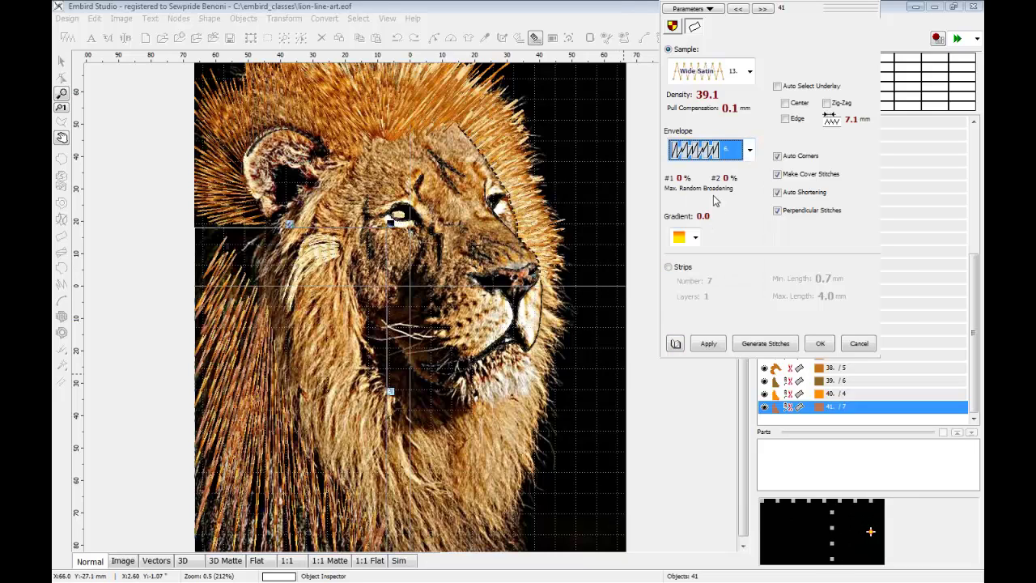
- Set object 41's density to 26.7
left_click(676, 103)
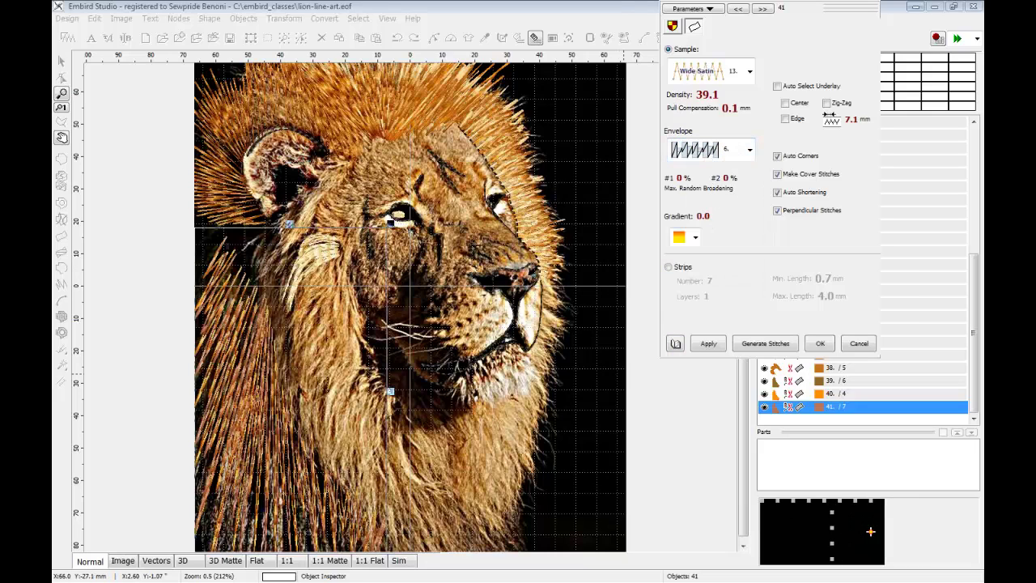
left_click_drag(0, 96, 502, 230)
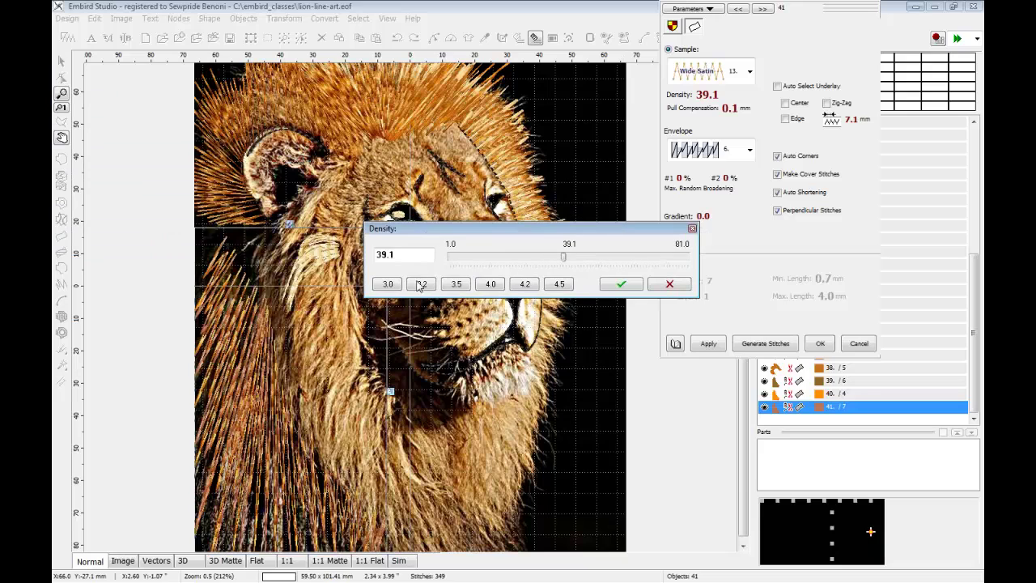
left_click_drag(420, 256, 382, 255)
left_click_drag(564, 257, 526, 259)
left_click(614, 287)
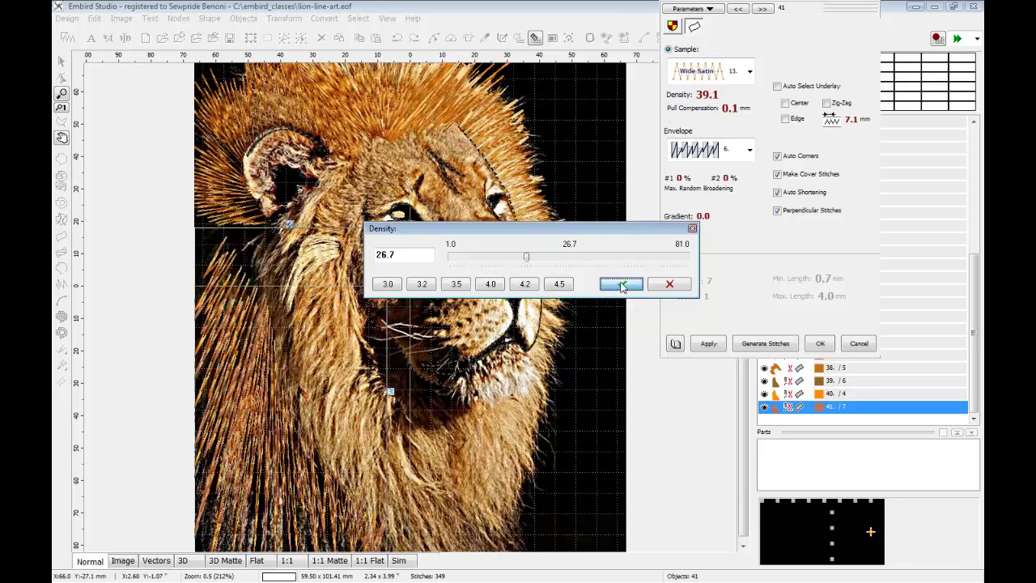
- Turn off Perpendicular Stitches and Auto Corners for object 41, keeping Make Cover Stitches on, and apply
left_click(778, 210)
left_click(778, 175)
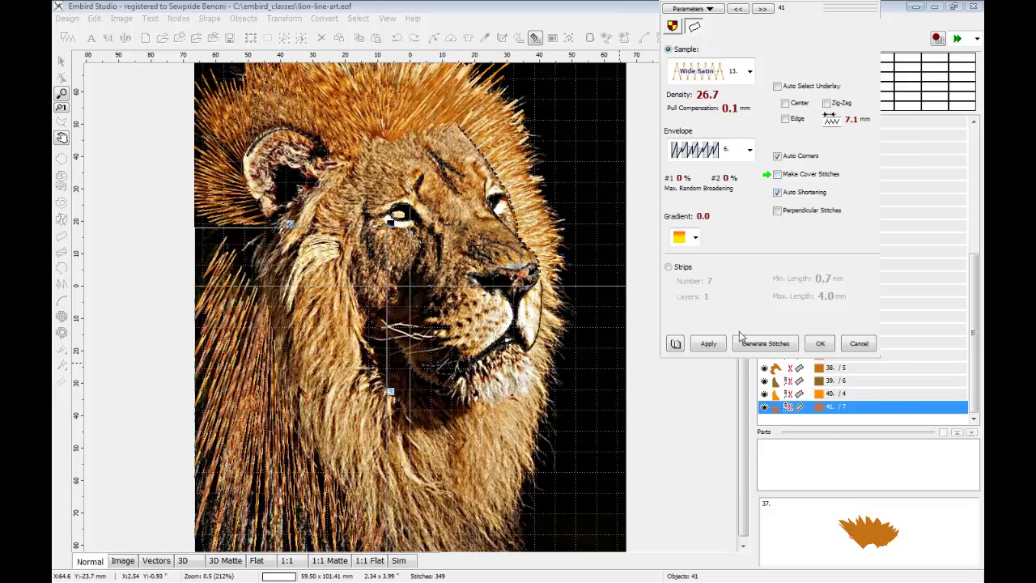
left_click(778, 175)
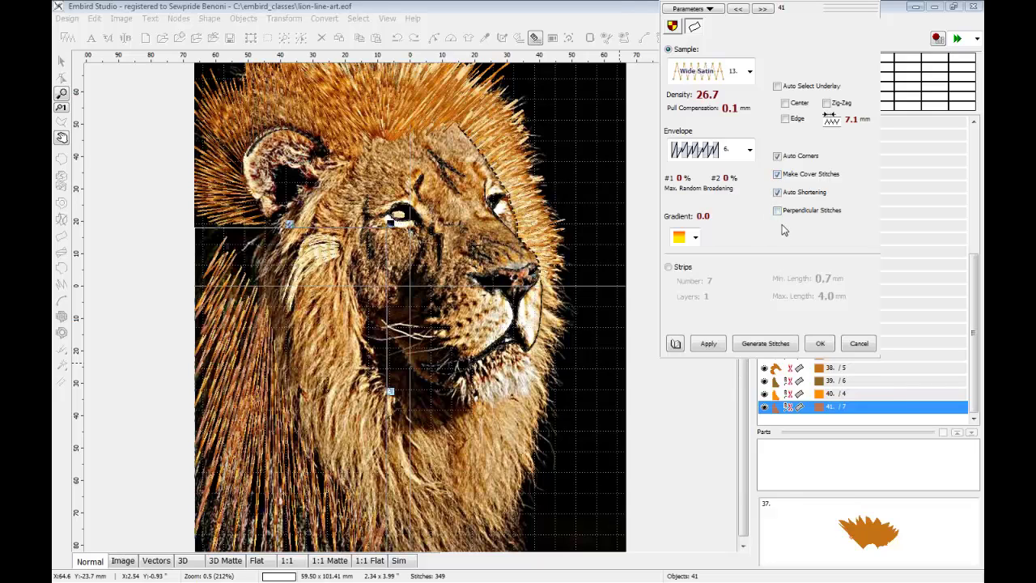
left_click(778, 156)
left_click(714, 346)
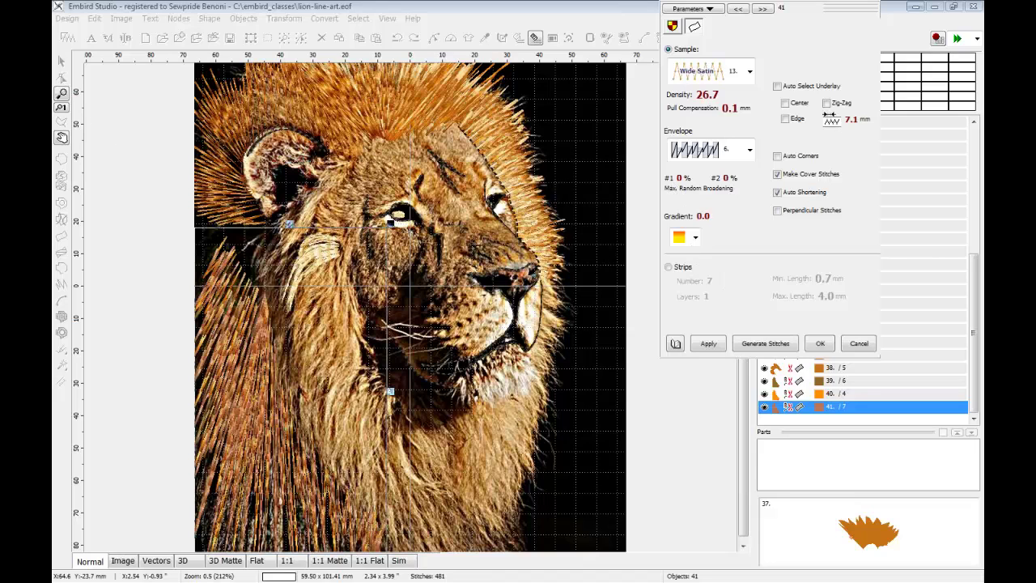
- Set object 41's #1 maximum random broadening to 25%, apply it and accept the parameters
left_click_drag(52, 176, 460, 374)
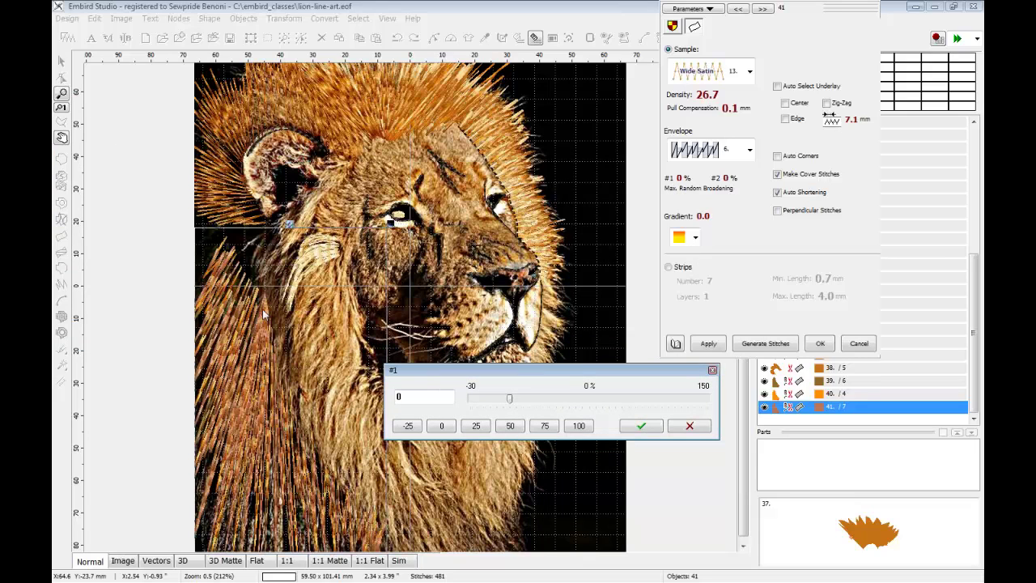
left_click(479, 426)
left_click(636, 428)
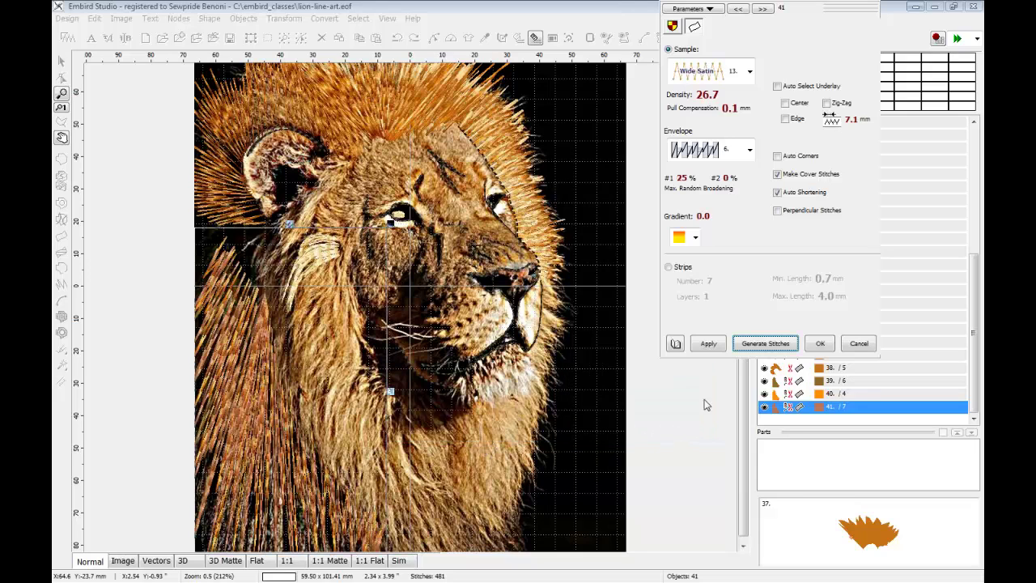
left_click(713, 346)
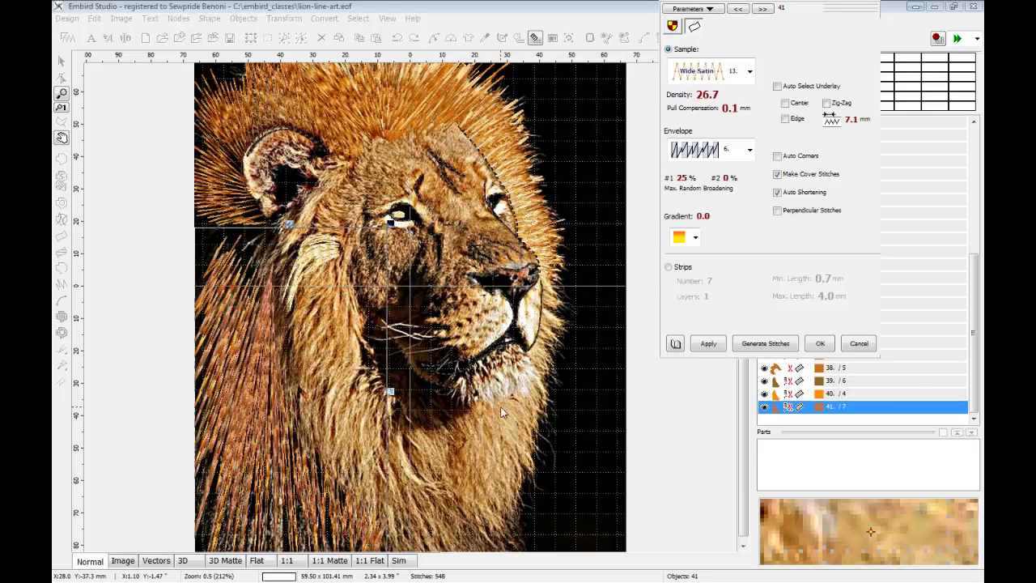
left_click(819, 344)
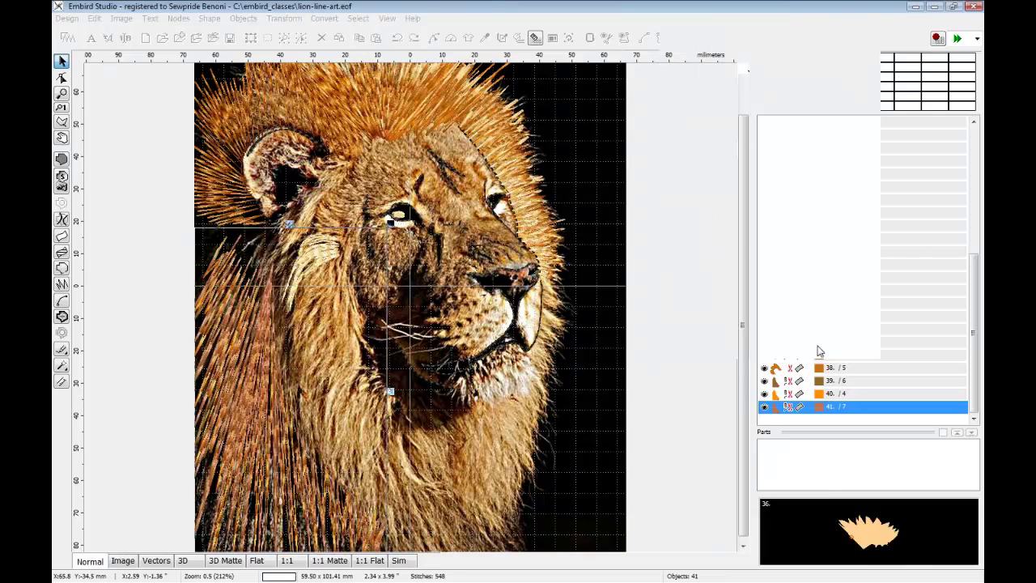
- Examine the layered mane in the 3D view and compare it with the reference image
left_click(184, 561)
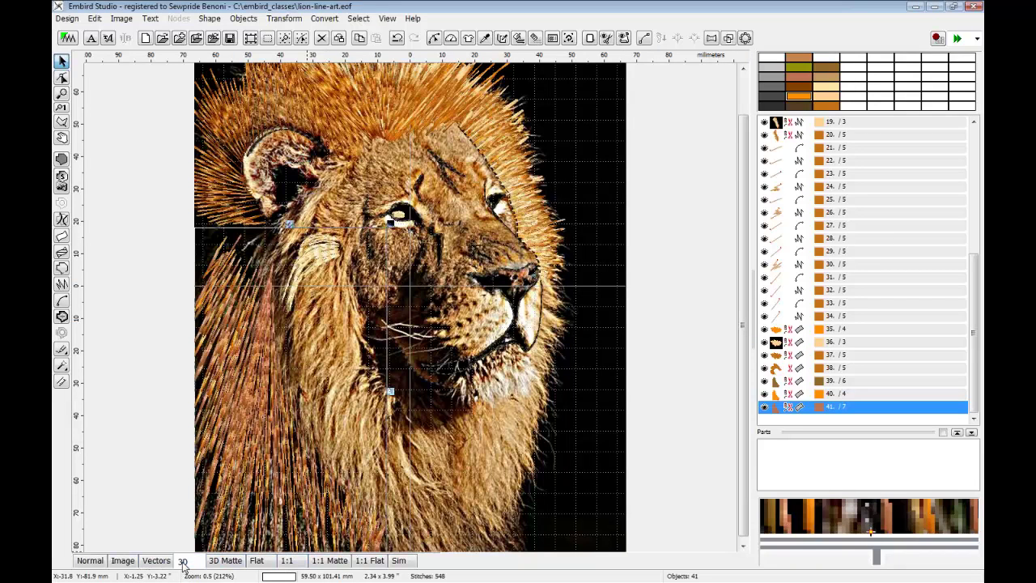
left_click(623, 38)
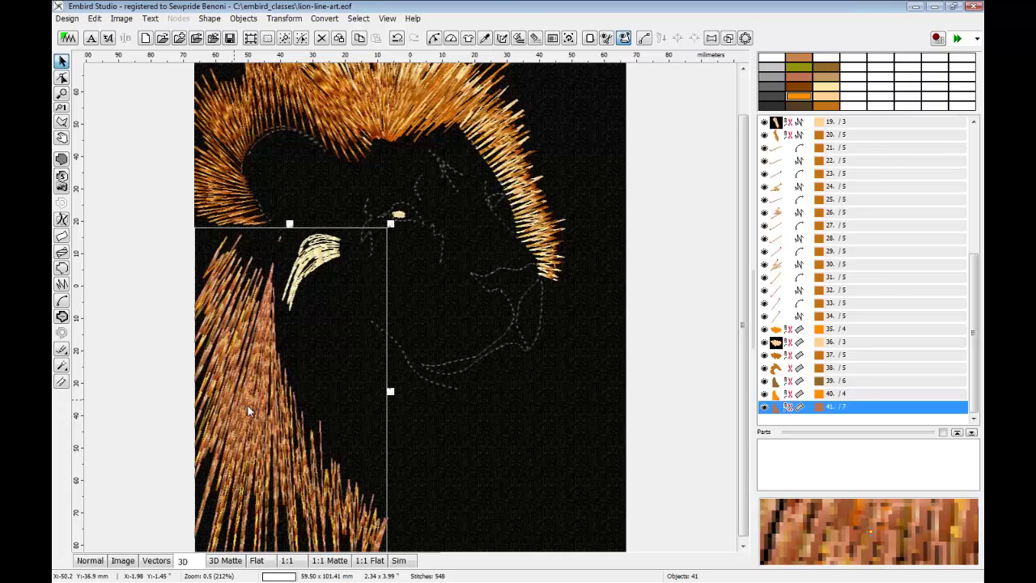
left_click(122, 560)
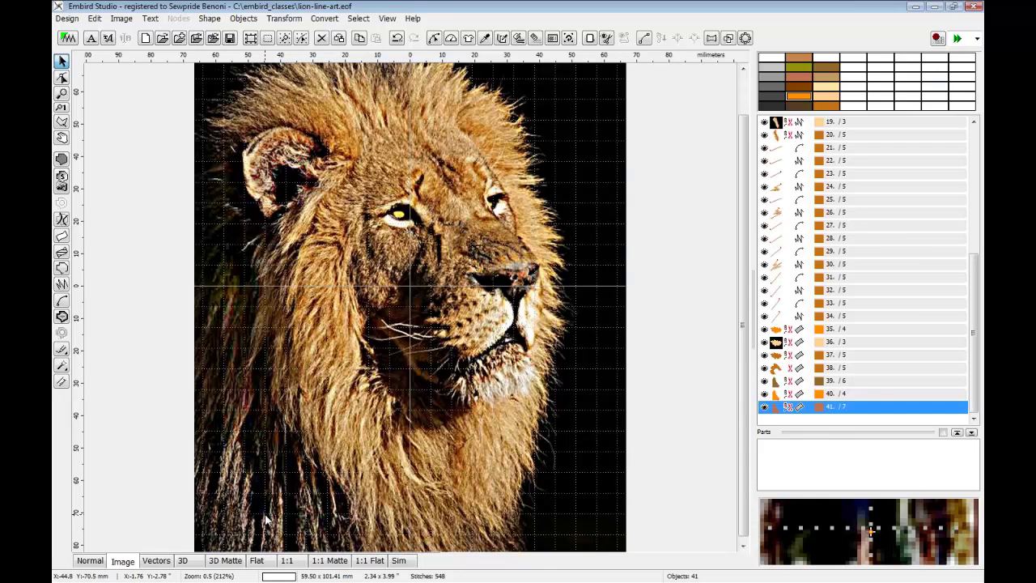
left_click(185, 562)
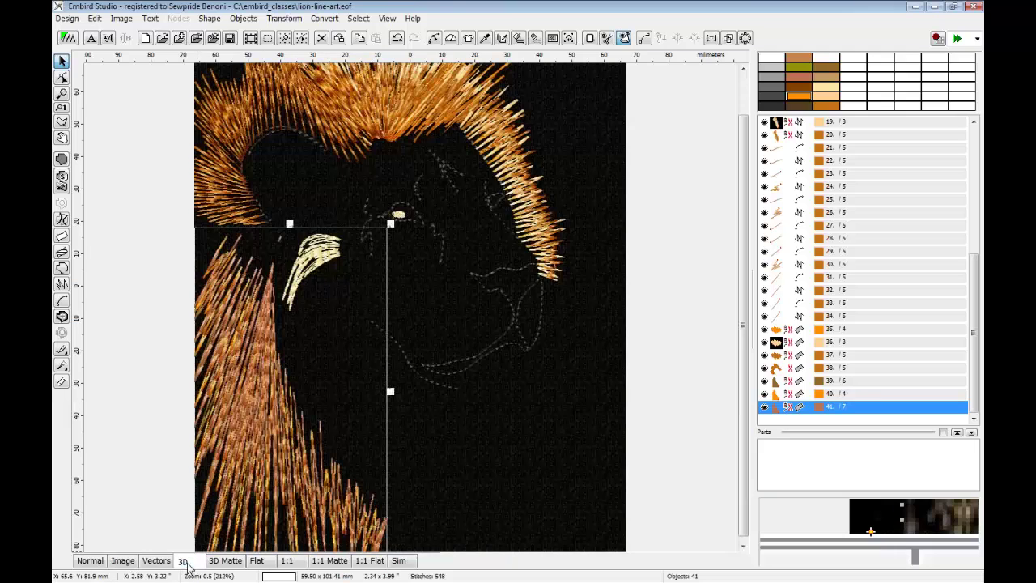
- Set object 41's density to 44.8 in its parameters, apply it and generate the object's stitches
right_click(782, 409)
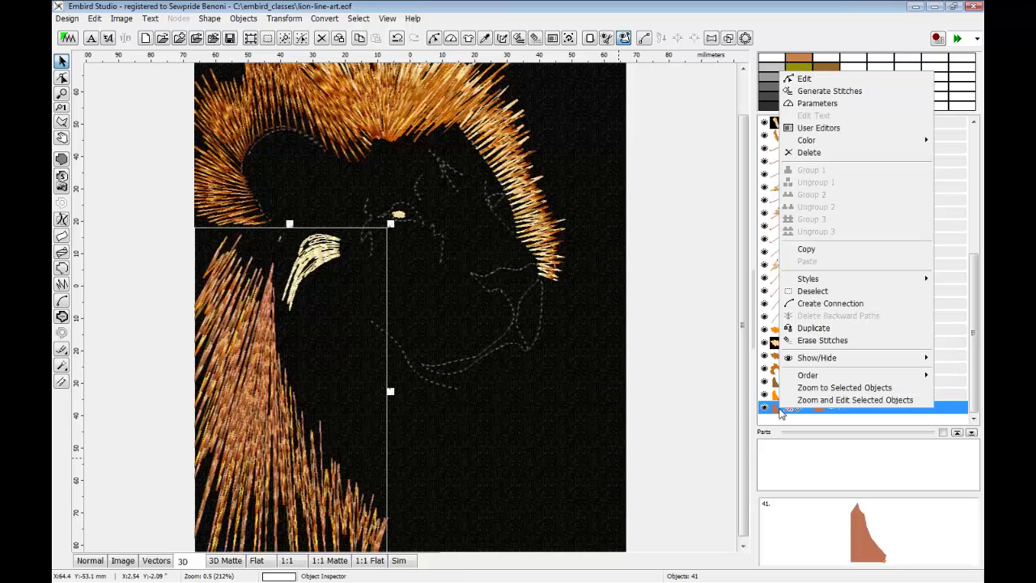
left_click(818, 103)
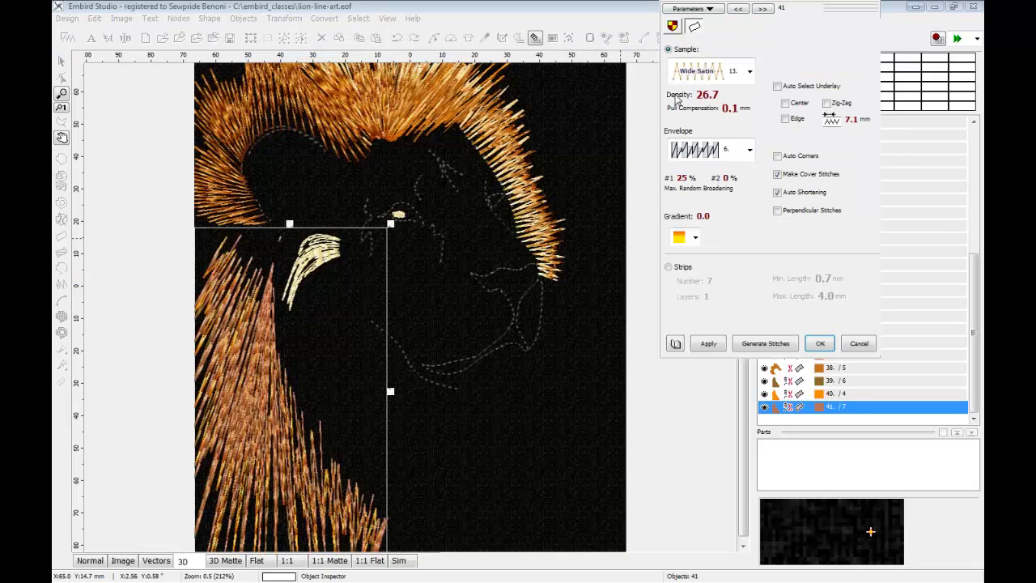
left_click_drag(54, 77, 341, 76)
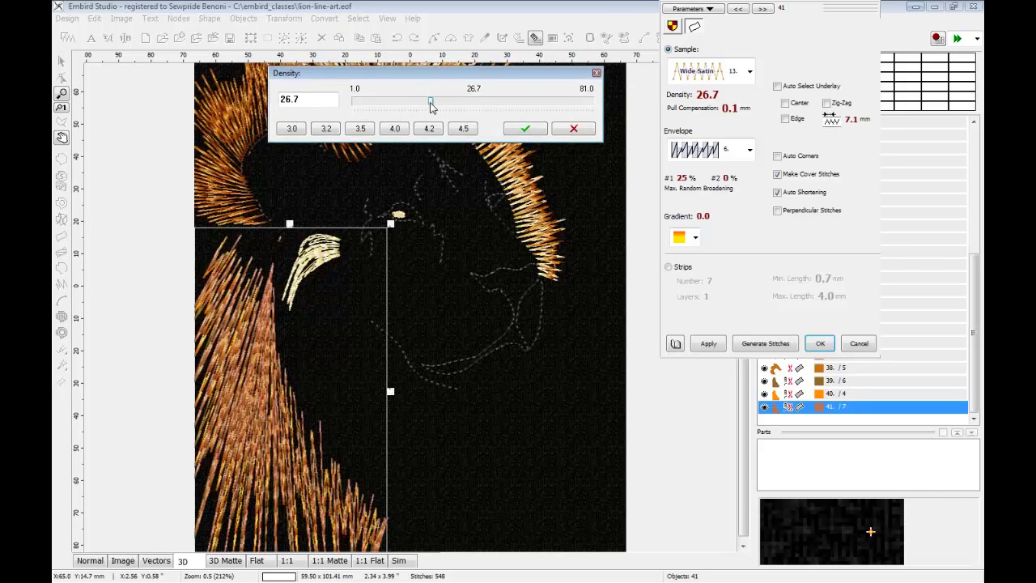
left_click_drag(431, 103, 484, 108)
left_click(528, 130)
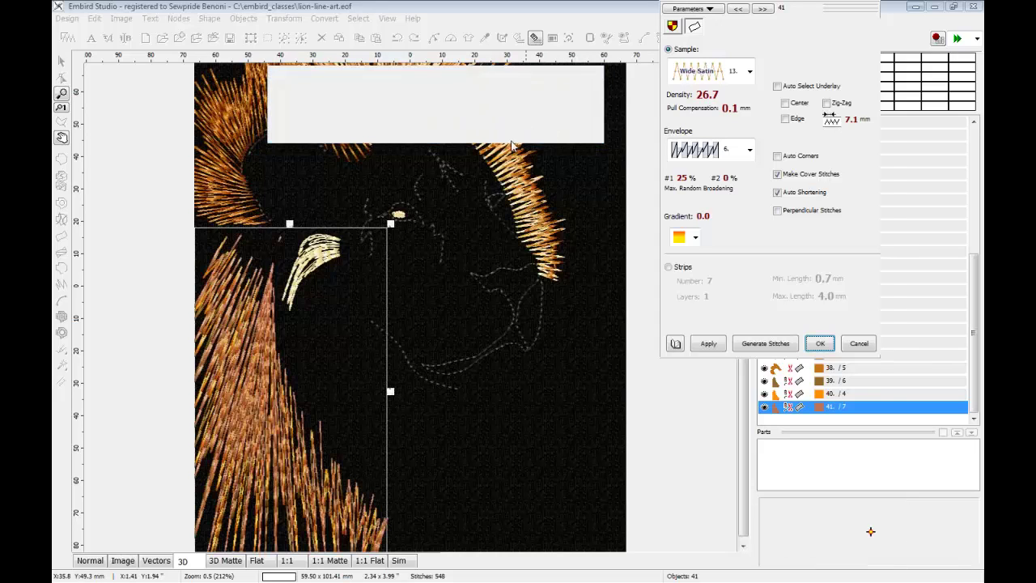
left_click(709, 346)
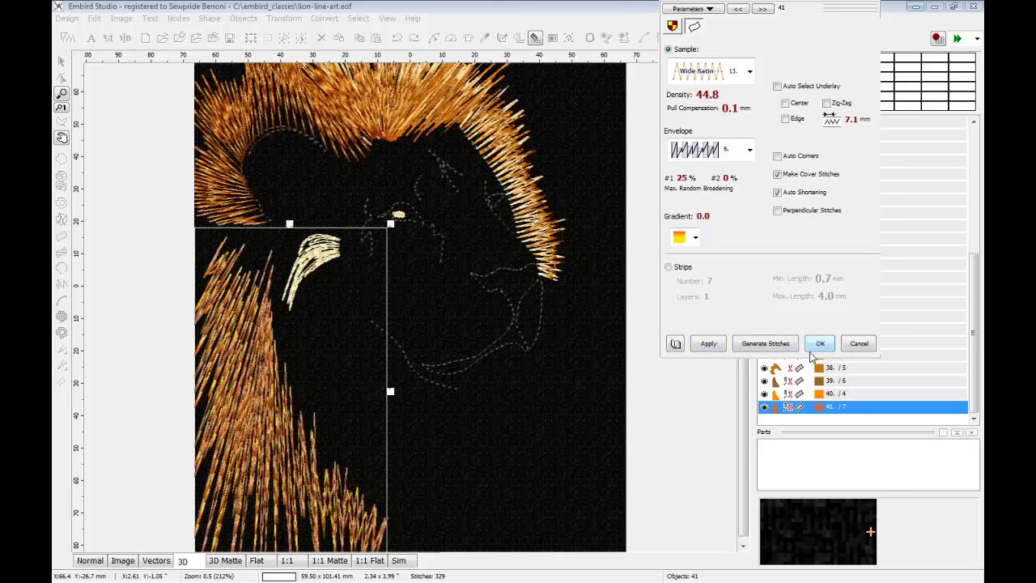
left_click(783, 345)
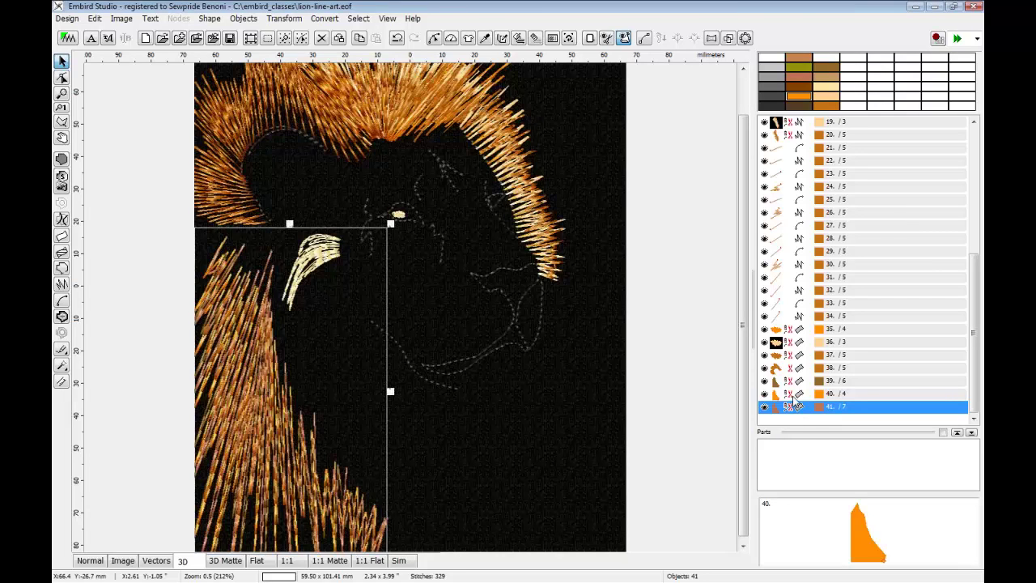
- Set object 40's #1 maximum random broadening to 25%, apply it and generate its stitches
left_click(793, 394)
right_click(792, 394)
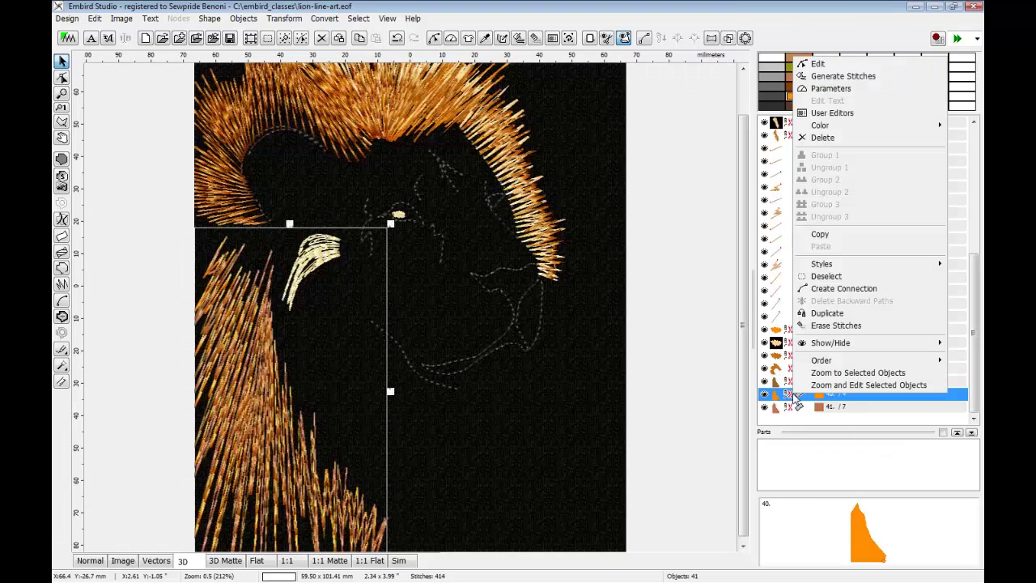
left_click(831, 88)
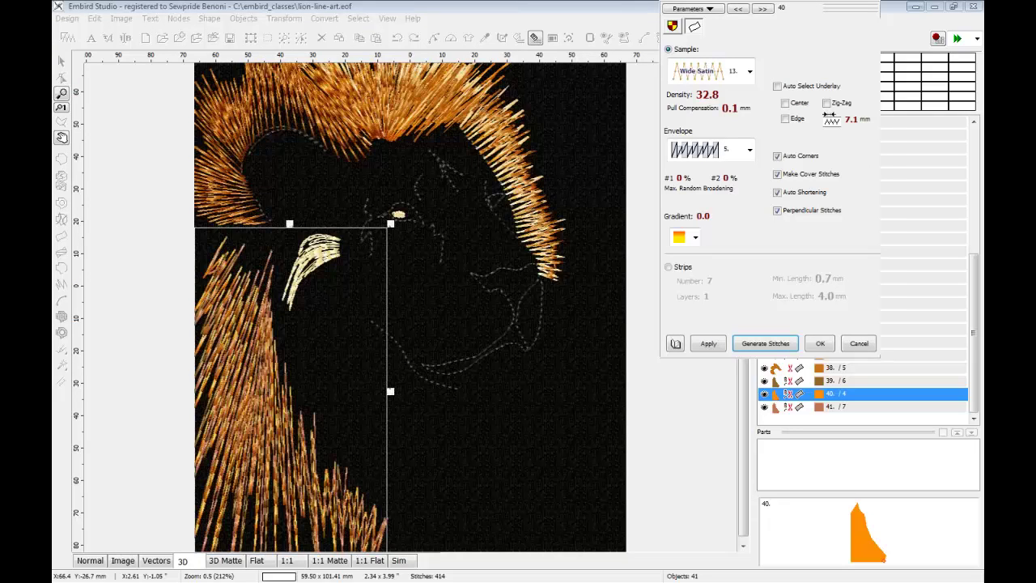
left_click(717, 344)
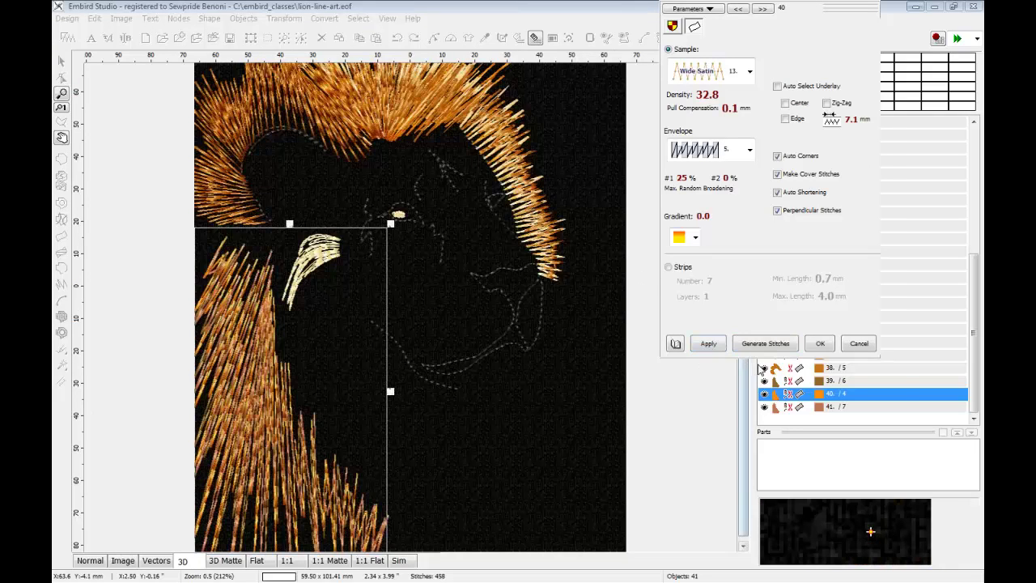
left_click(765, 343)
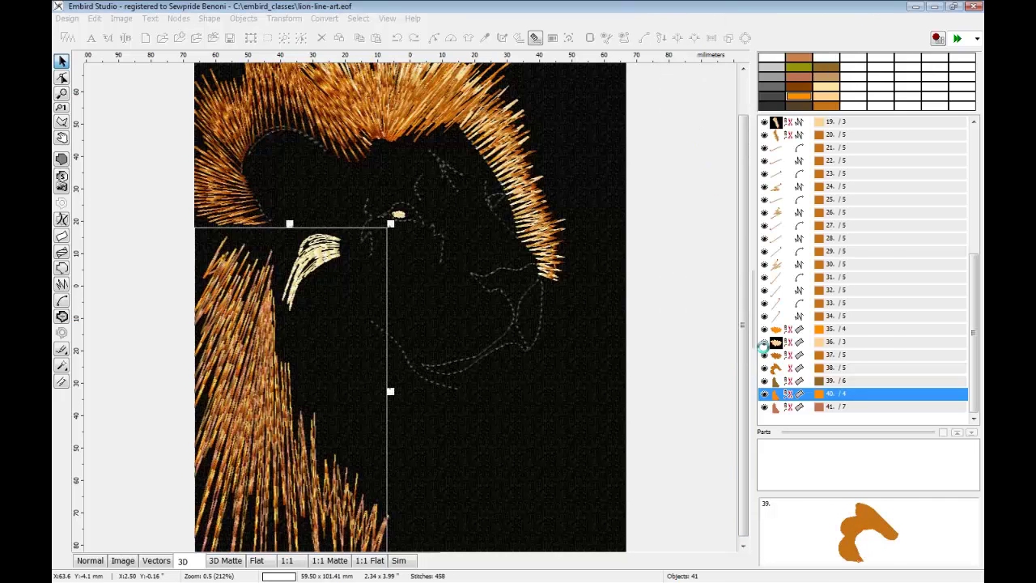
- Set object 39's #1 maximum random broadening to 25%, apply it and generate its stitches
left_click(785, 381)
right_click(785, 381)
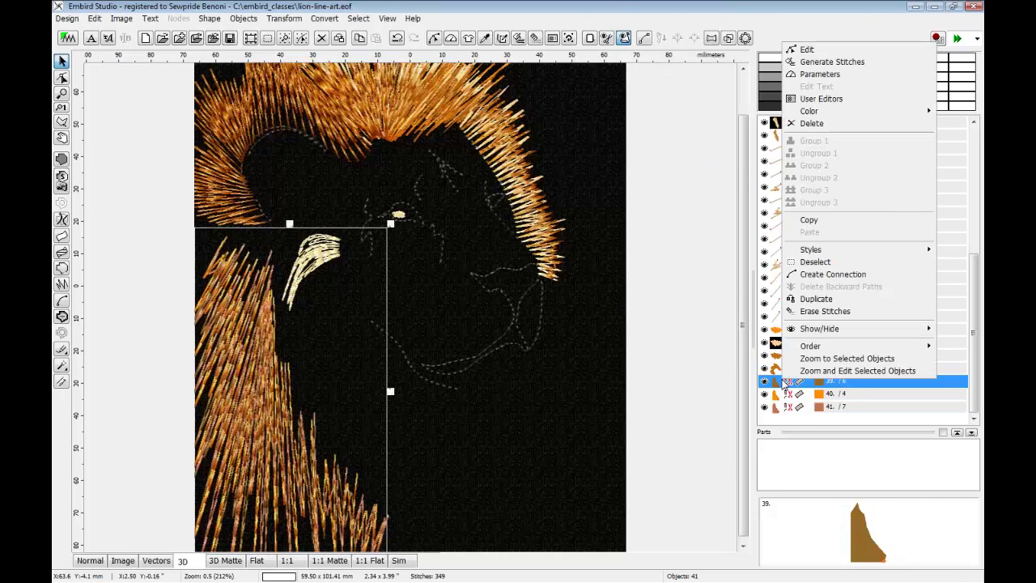
left_click(820, 73)
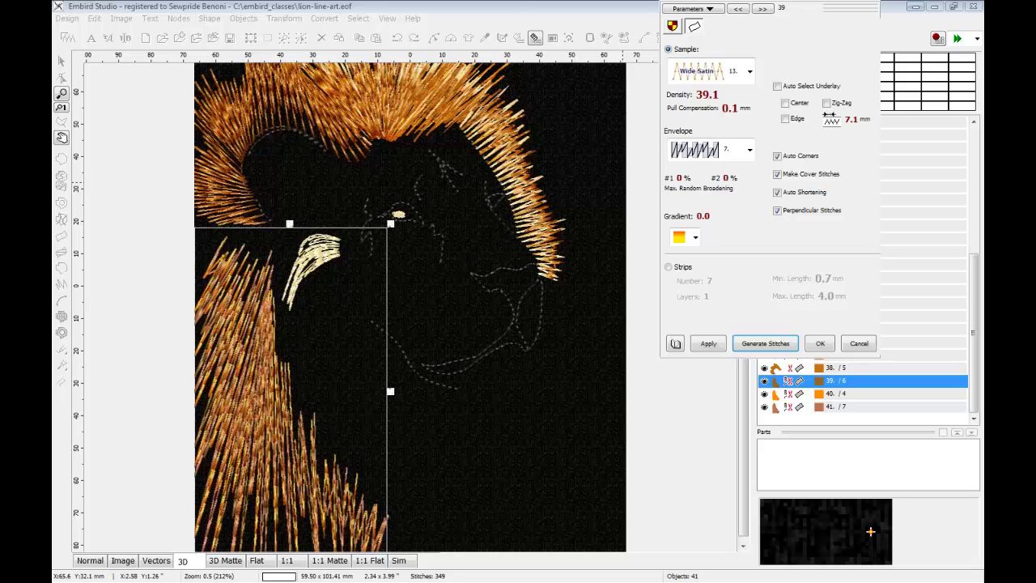
type("25")
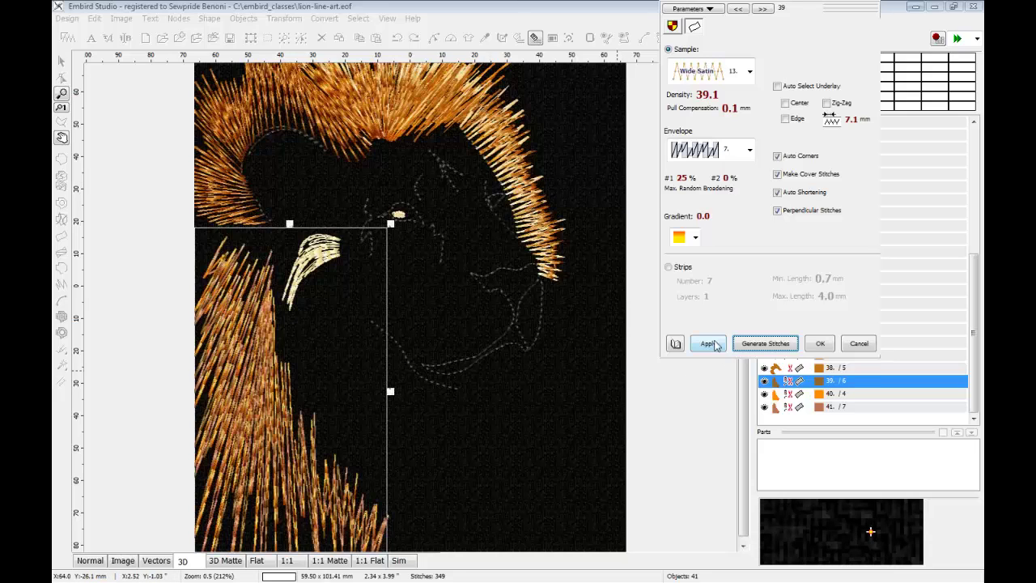
left_click(709, 343)
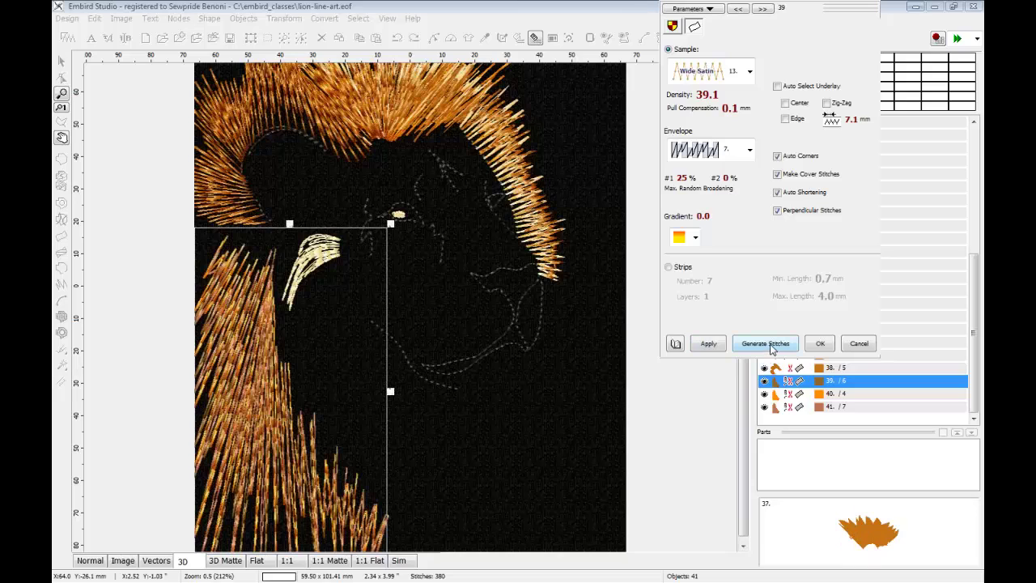
left_click(769, 344)
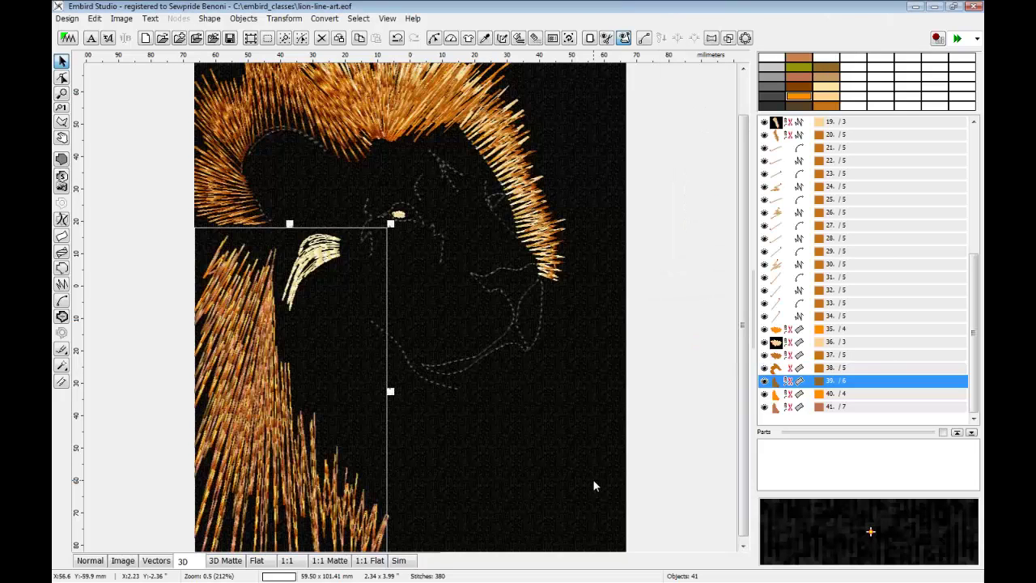
- Make the hidden object 14, the fur along the top of the ear, visible
left_click_drag(743, 307, 737, 269)
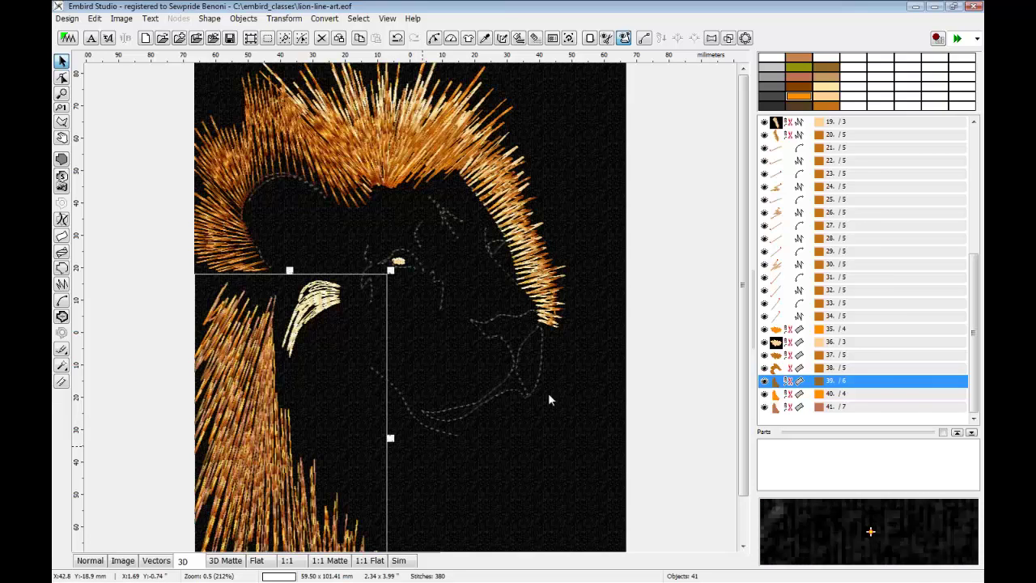
left_click_drag(974, 299, 983, 160)
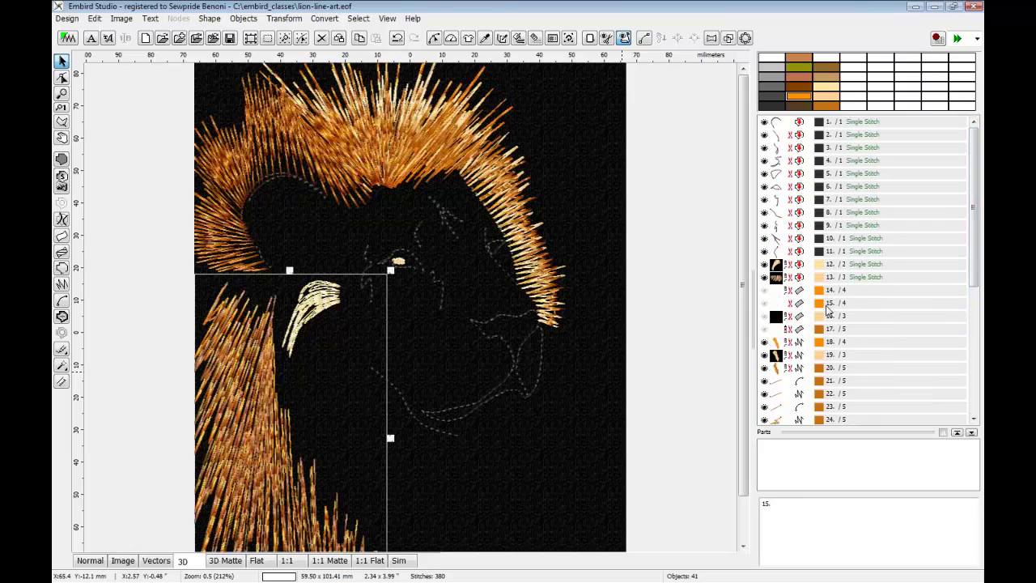
left_click(766, 293)
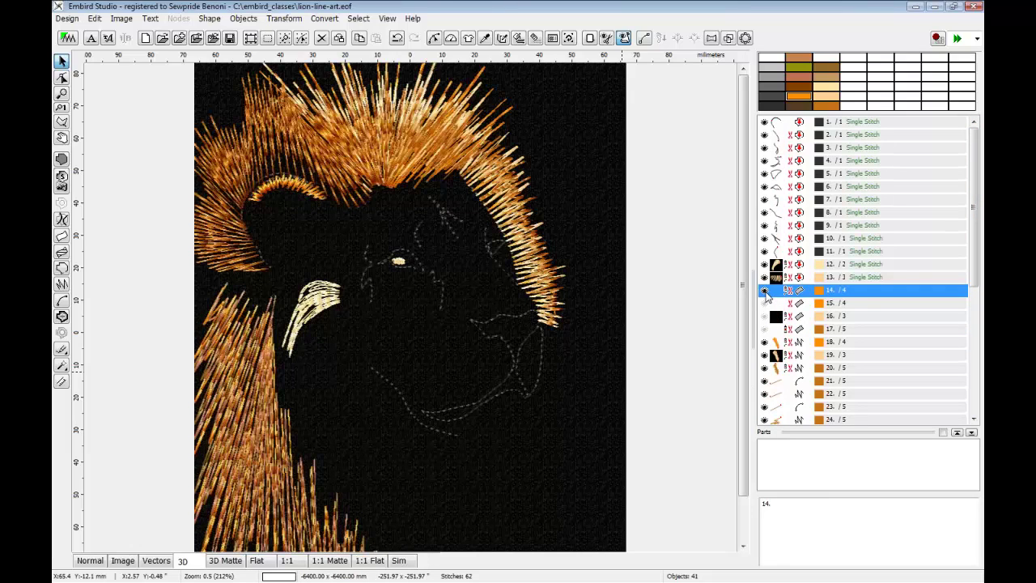